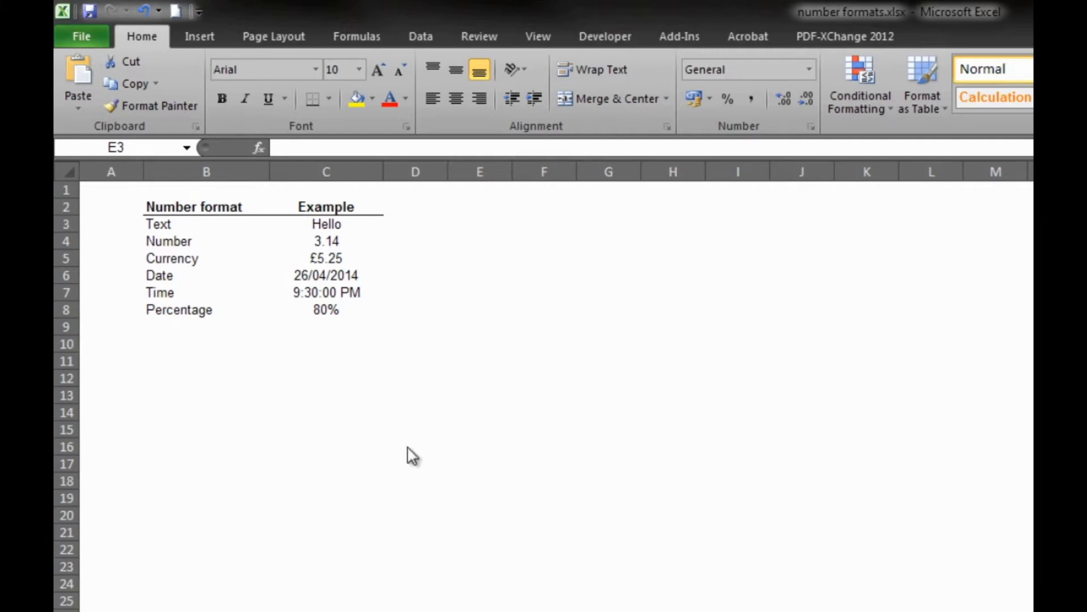
Enter the text "My name is" in cell E3 and reselect that cell to check its number format
left_click(452, 430)
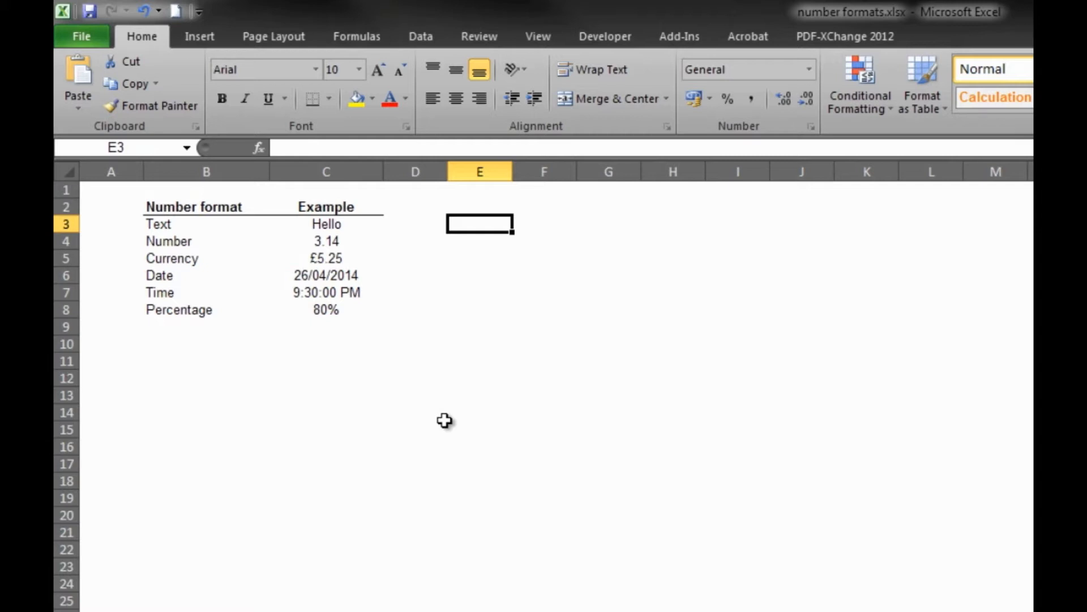
type("My name is")
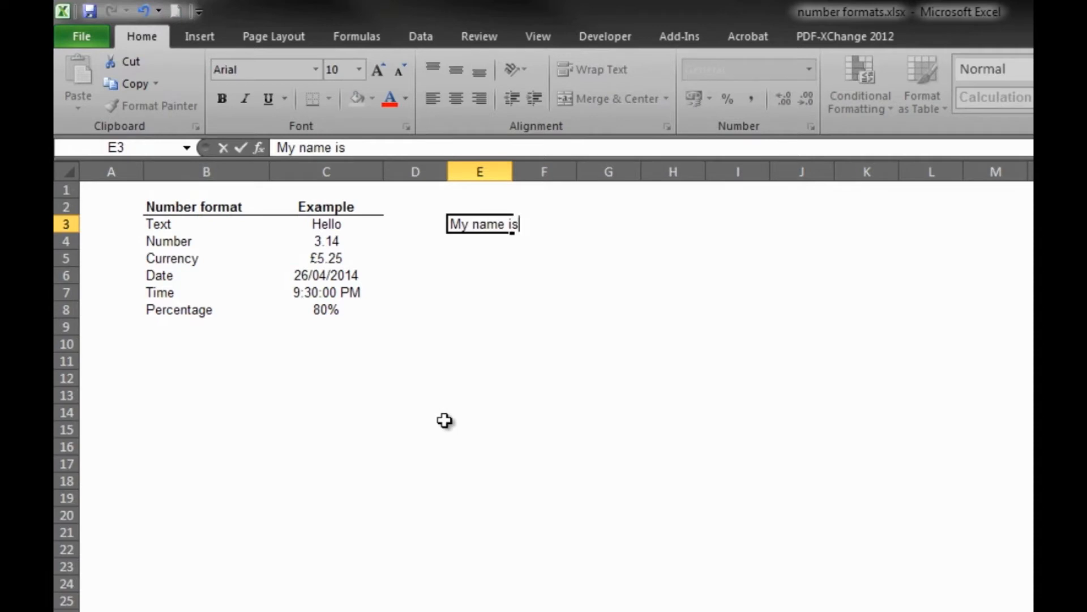
key("Return")
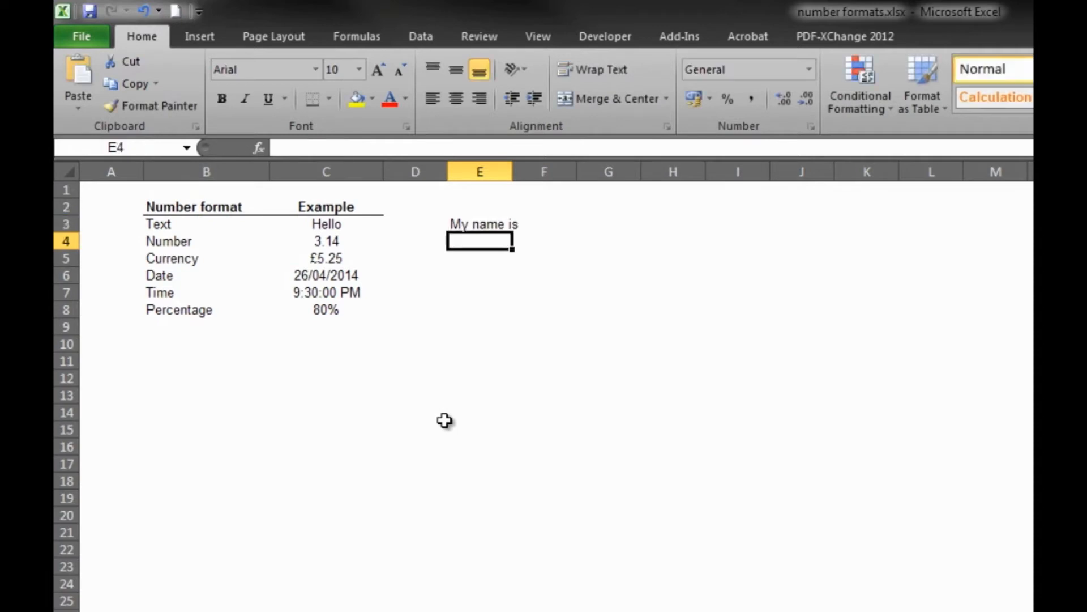
key("Up")
key("Down")
left_click(481, 227)
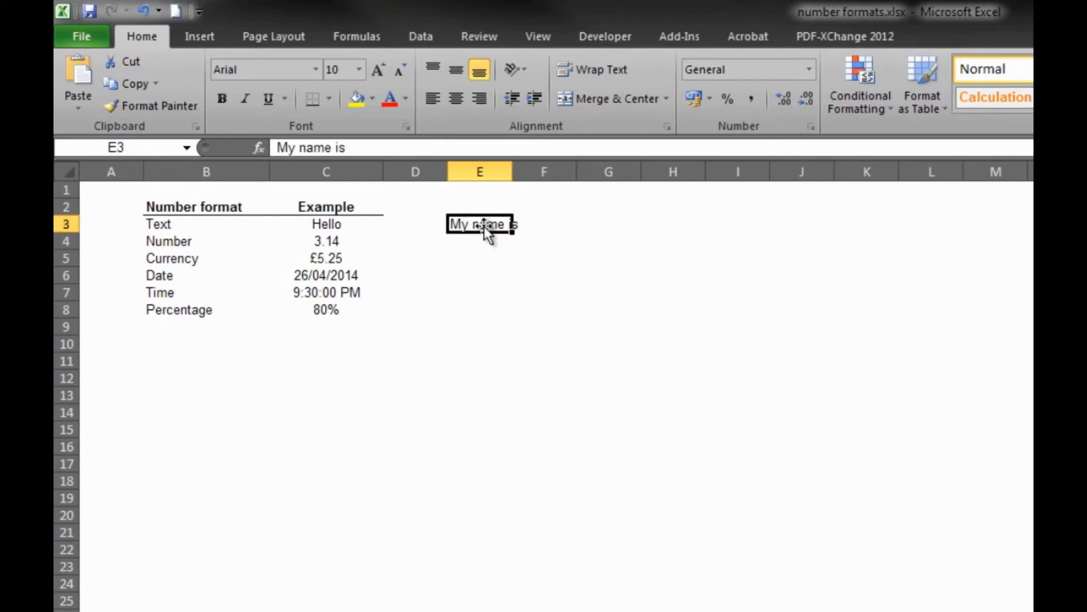
left_click(479, 256)
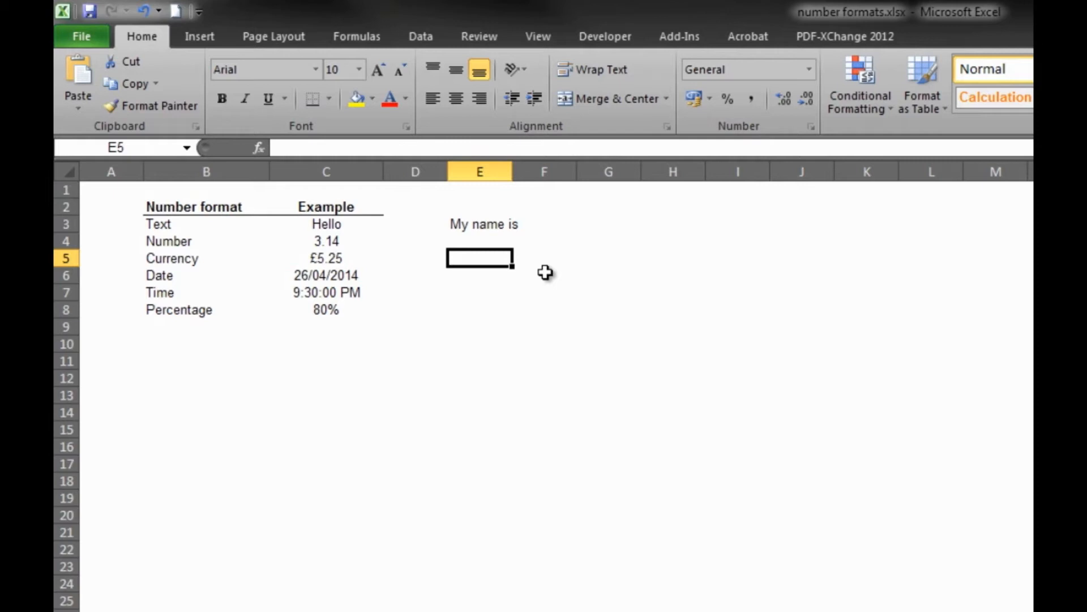
left_click(471, 225)
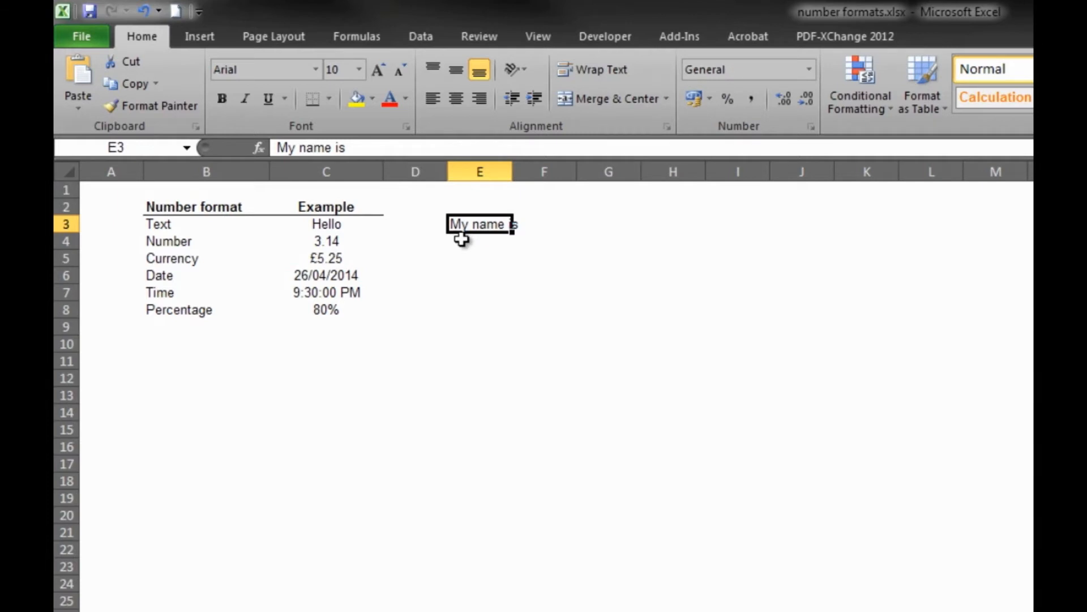
Check the number format of example cell C4 and enter 5 in cell E4
left_click(324, 240)
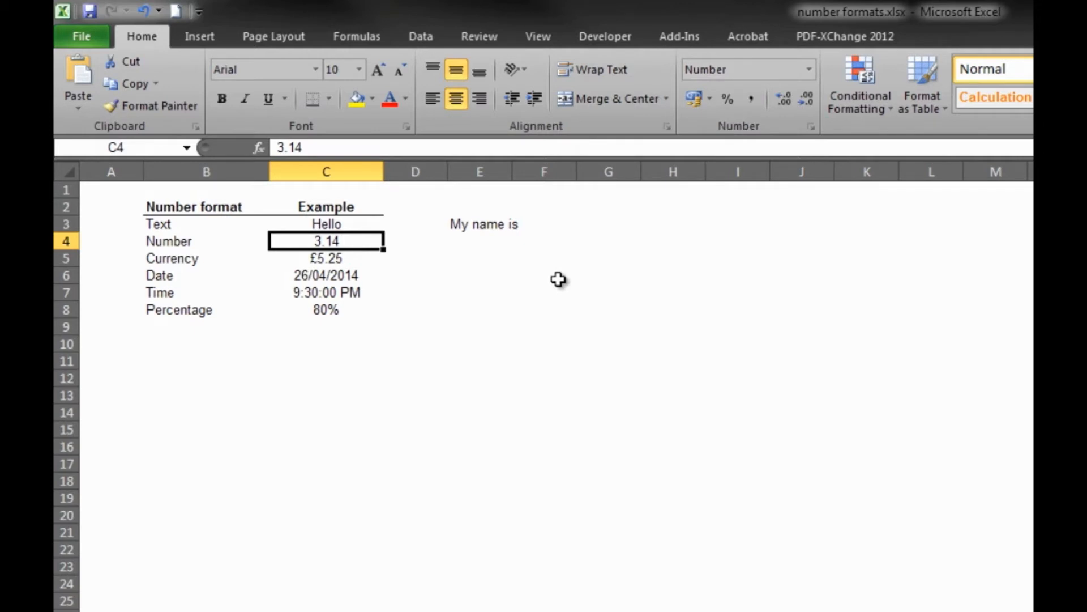
left_click(481, 244)
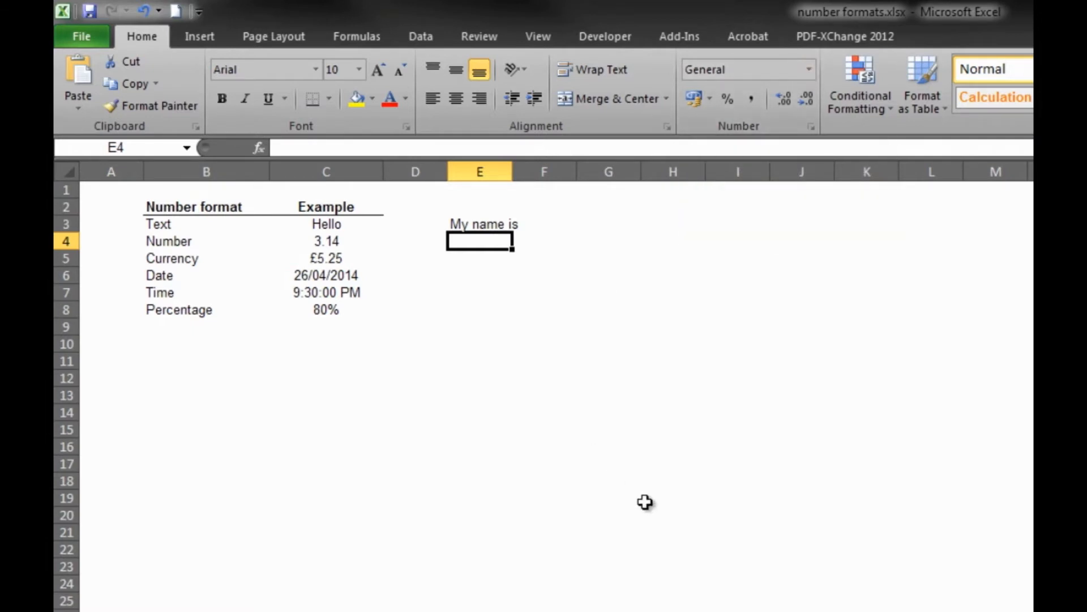
type("5")
key("Return")
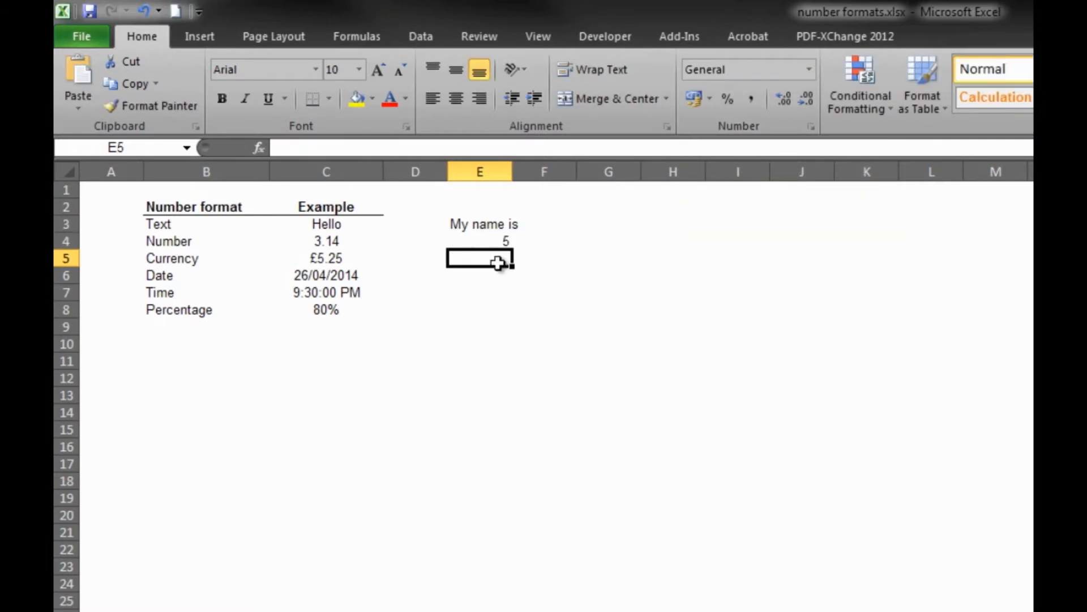
Apply the Number format to cell E4
left_click(491, 240)
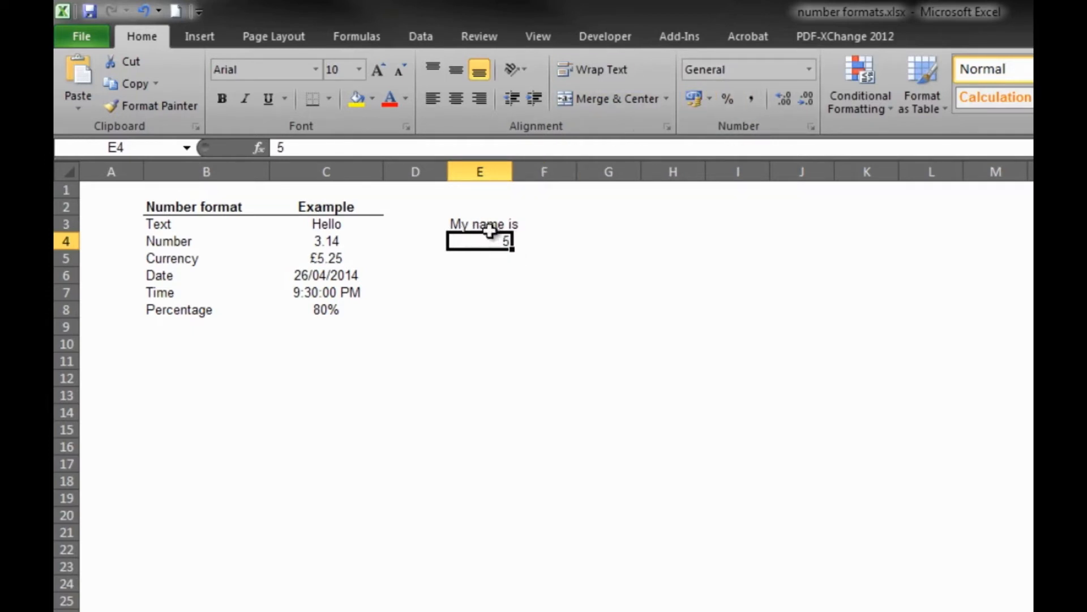
left_click(812, 69)
left_click(757, 148)
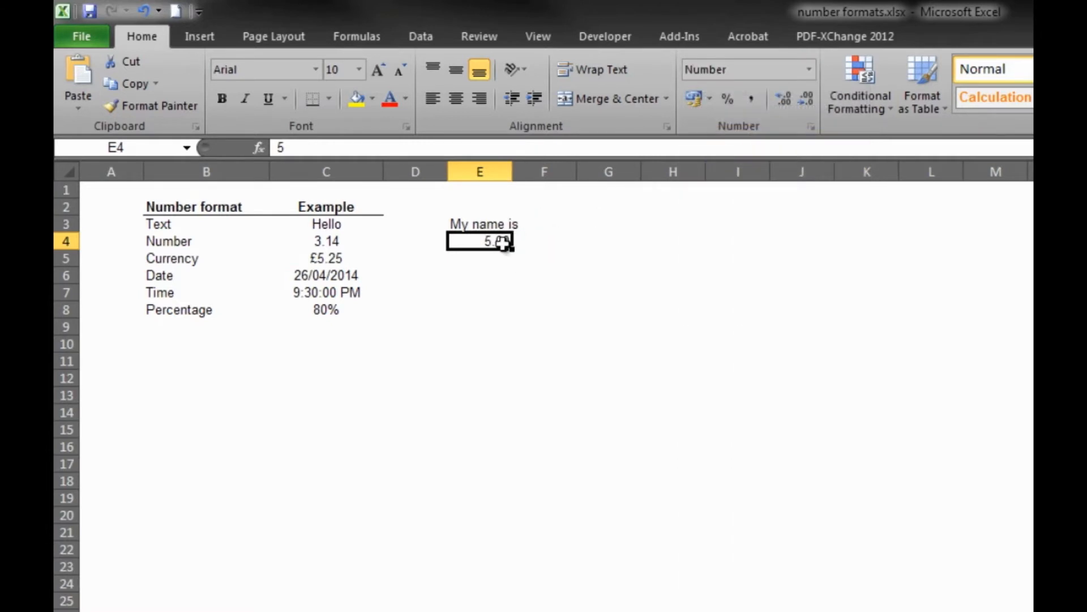
Review the available number formats for cell E4, comparing the General, Number, Currency and Accounting categories in Format Cells
left_click(812, 70)
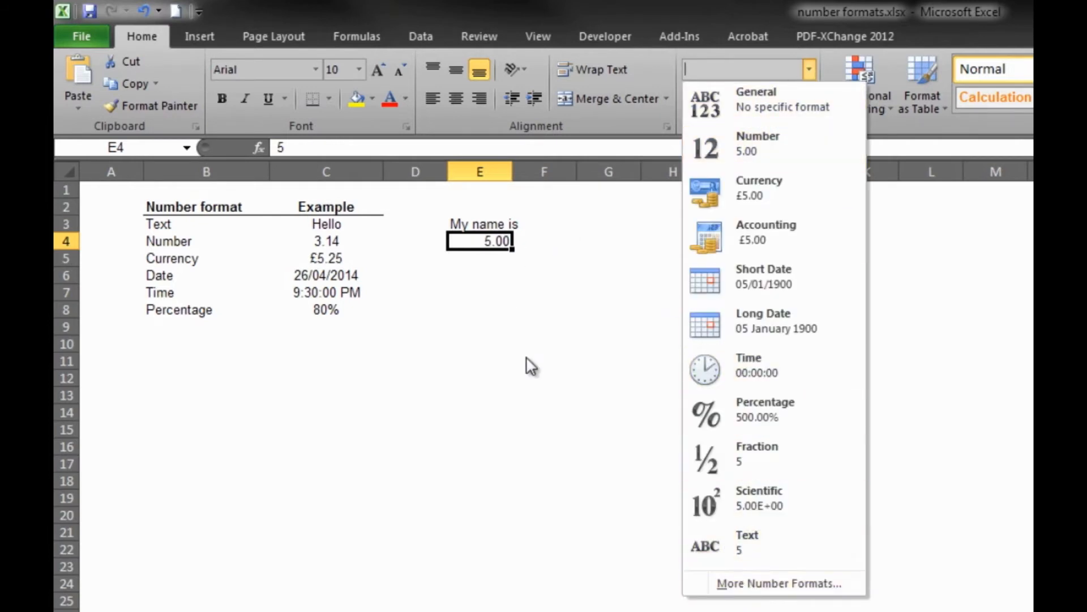
key("Escape")
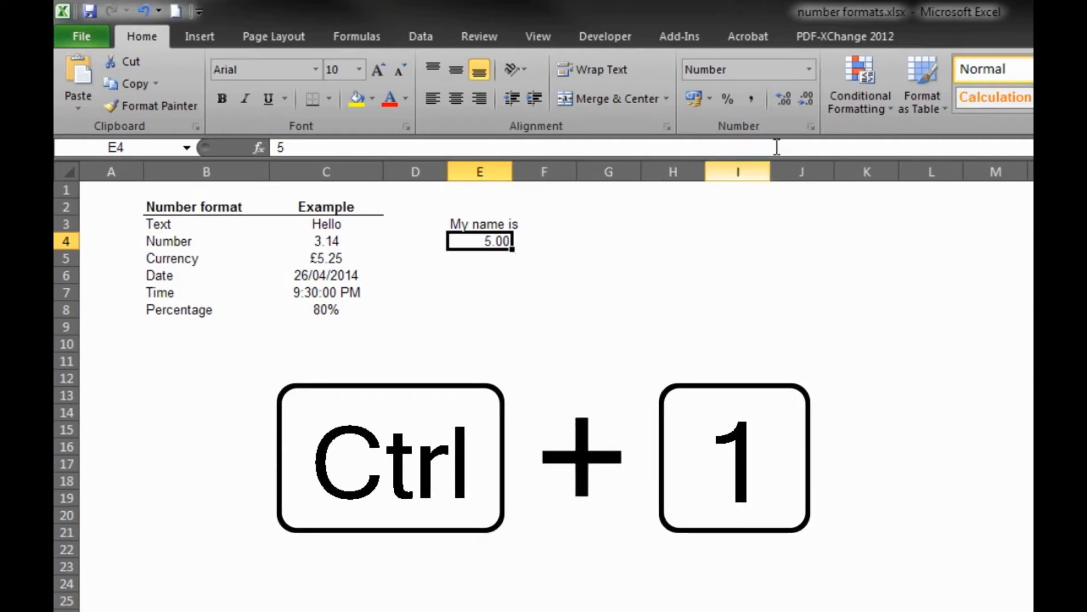
left_click(811, 127)
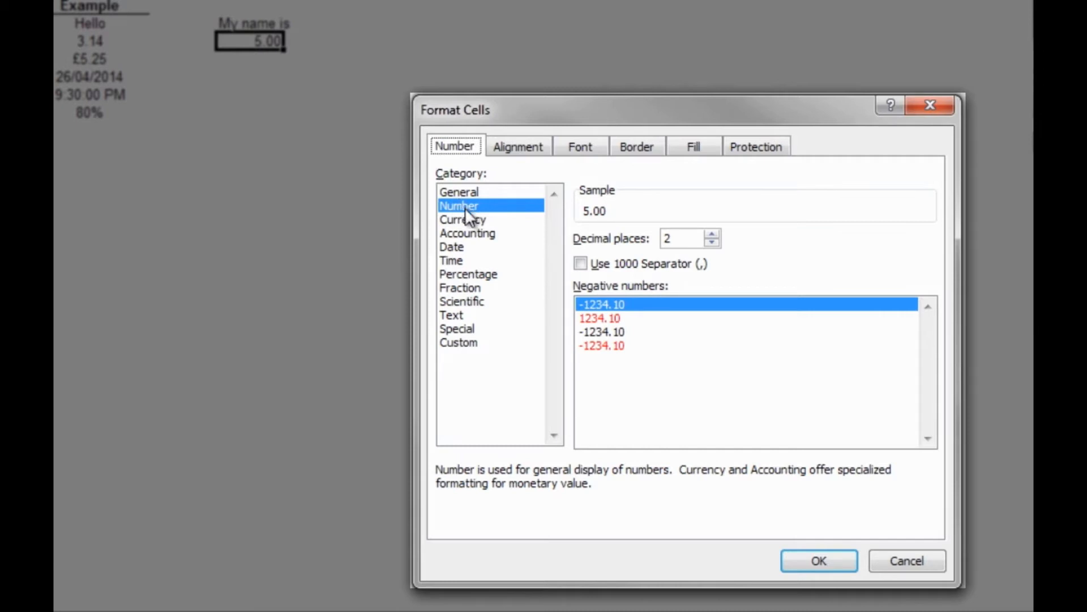
left_click(457, 232)
left_click(458, 218)
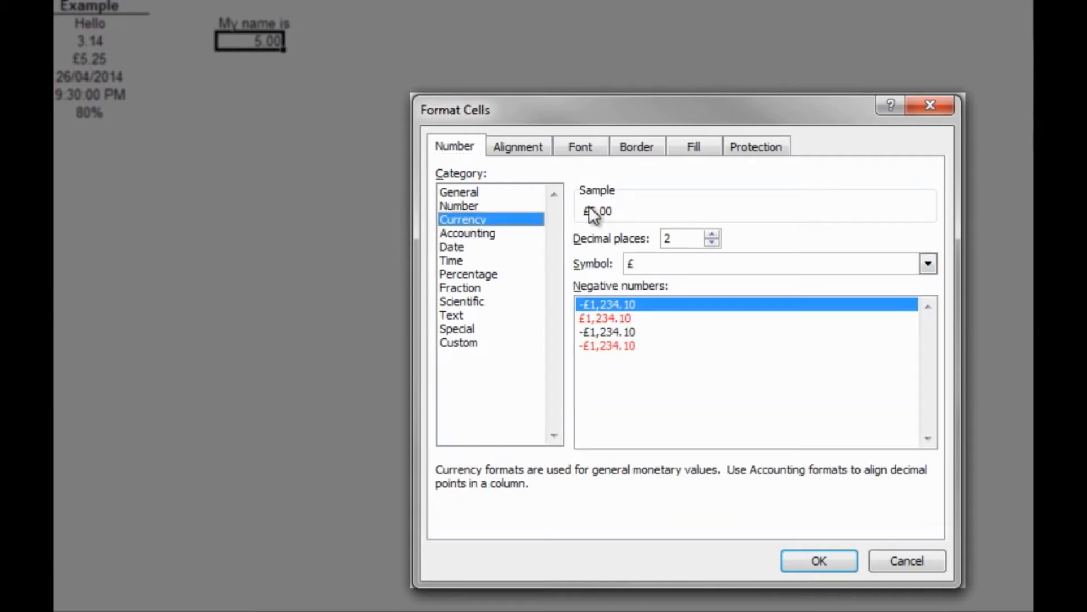
left_click(470, 193)
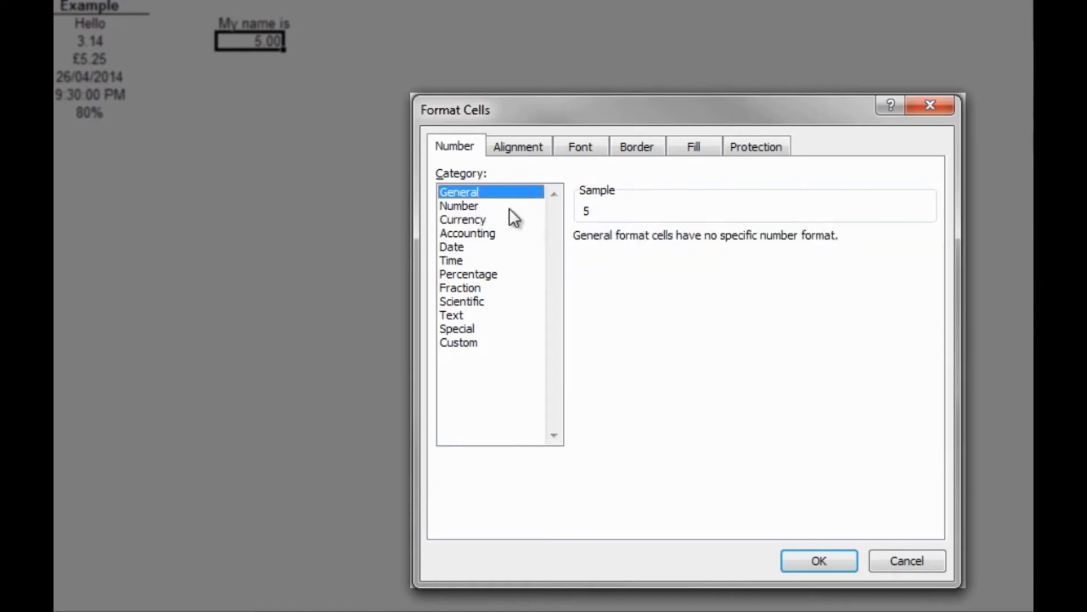
left_click(470, 206)
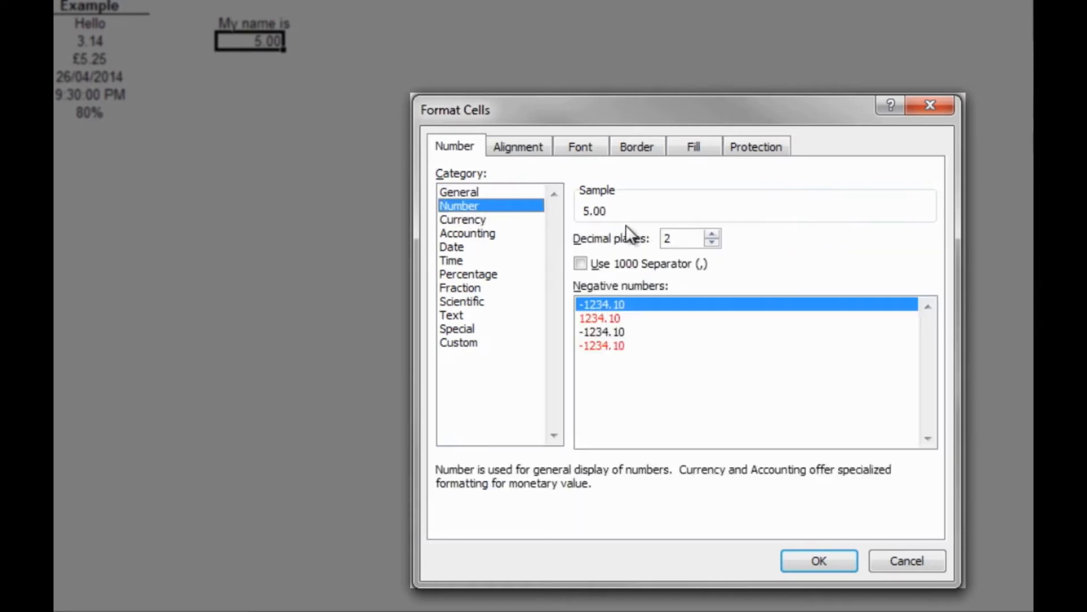
Try five decimal places for the Number format in Format Cells, and set it back to two
left_click(712, 234)
left_click(712, 234)
left_click(712, 234)
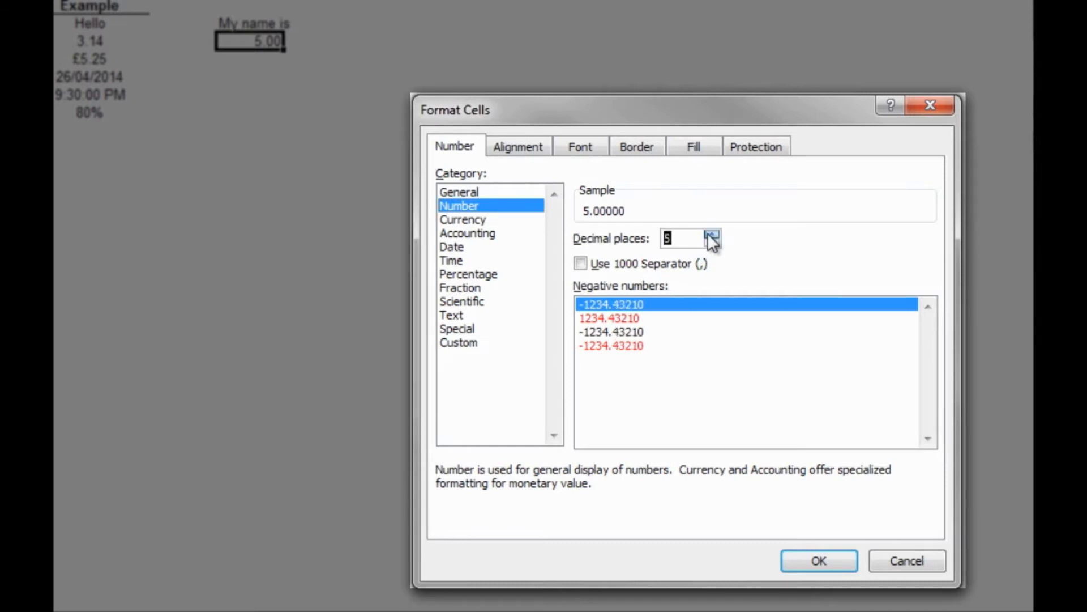
left_click(712, 243)
left_click(712, 242)
left_click(712, 242)
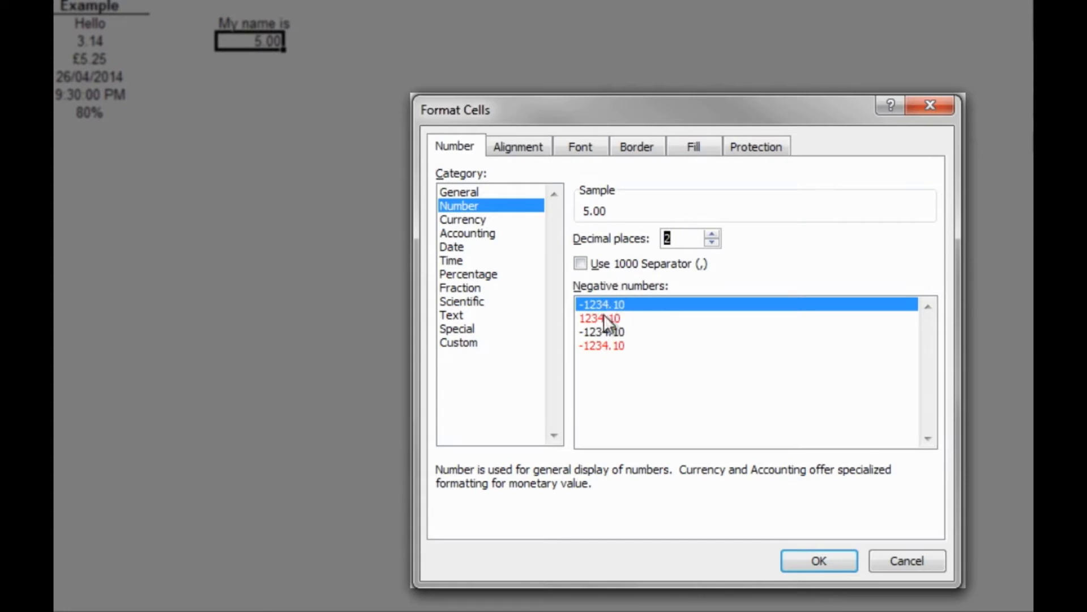
Try the Currency category in Format Cells with the $ English (U.S.) symbol
left_click(494, 221)
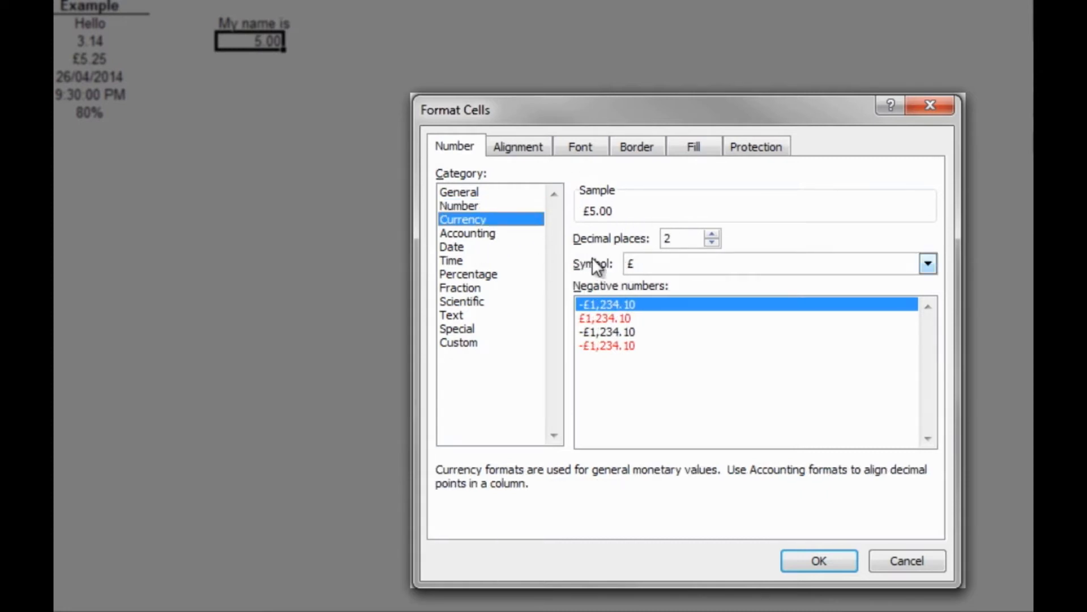
left_click(706, 267)
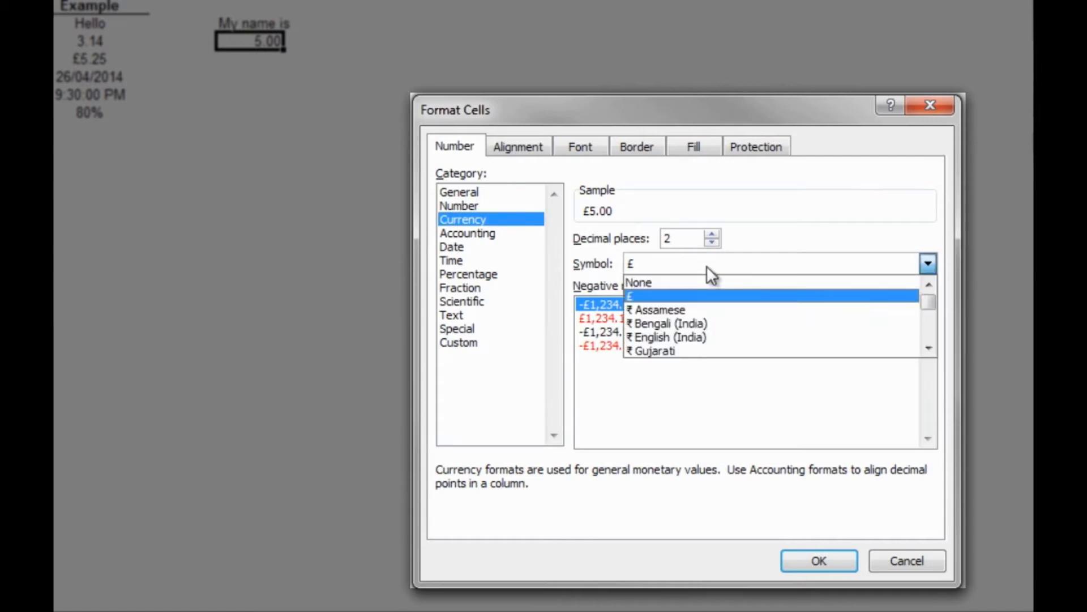
left_click_drag(916, 306, 891, 314)
scroll(877, 312, "down", 8)
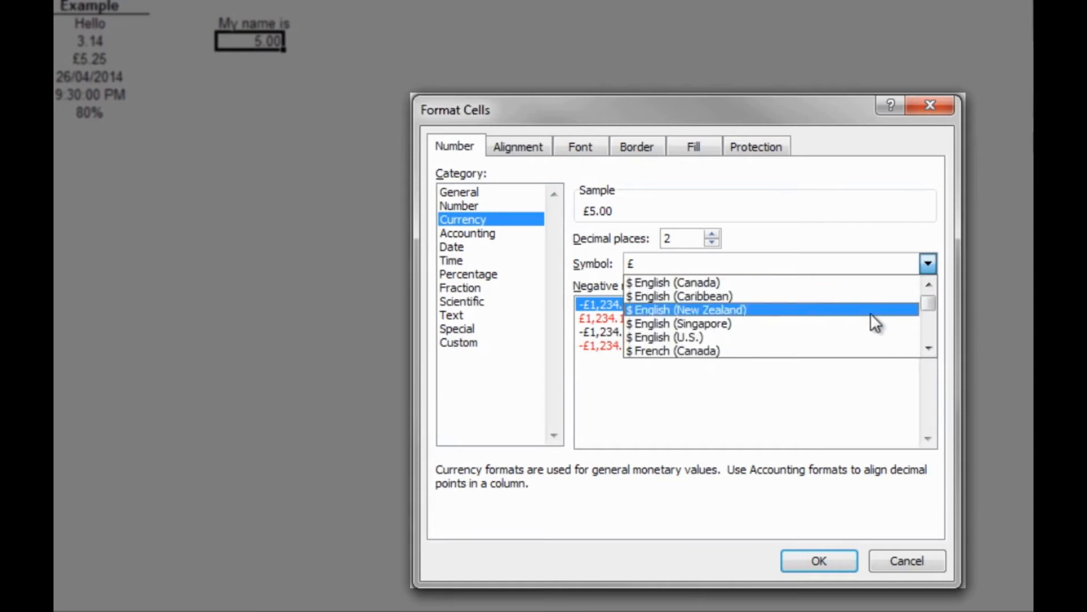
scroll(871, 313, "down", 1)
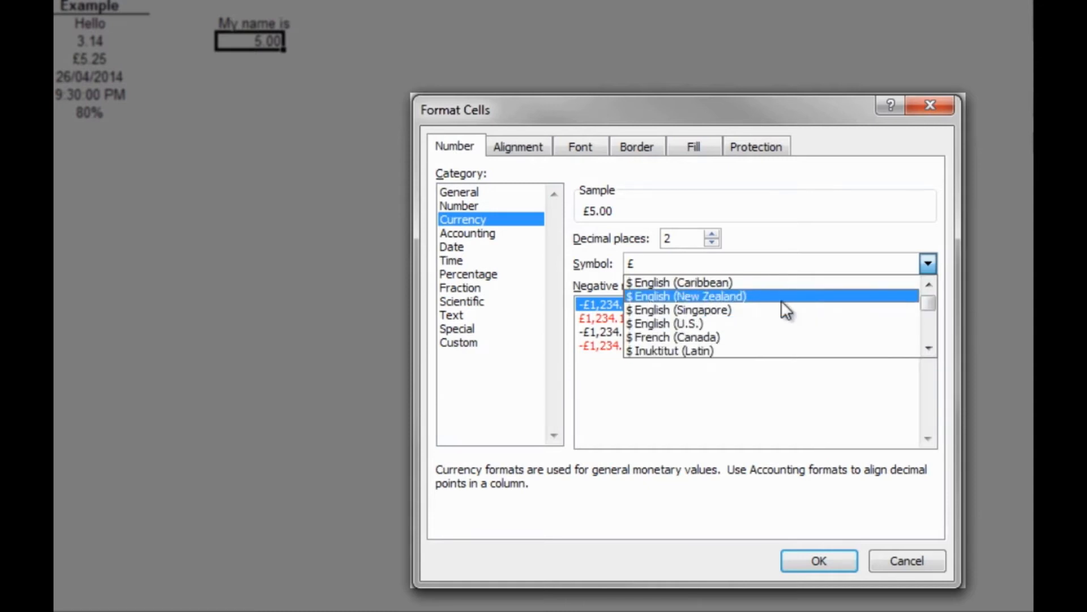
left_click(691, 322)
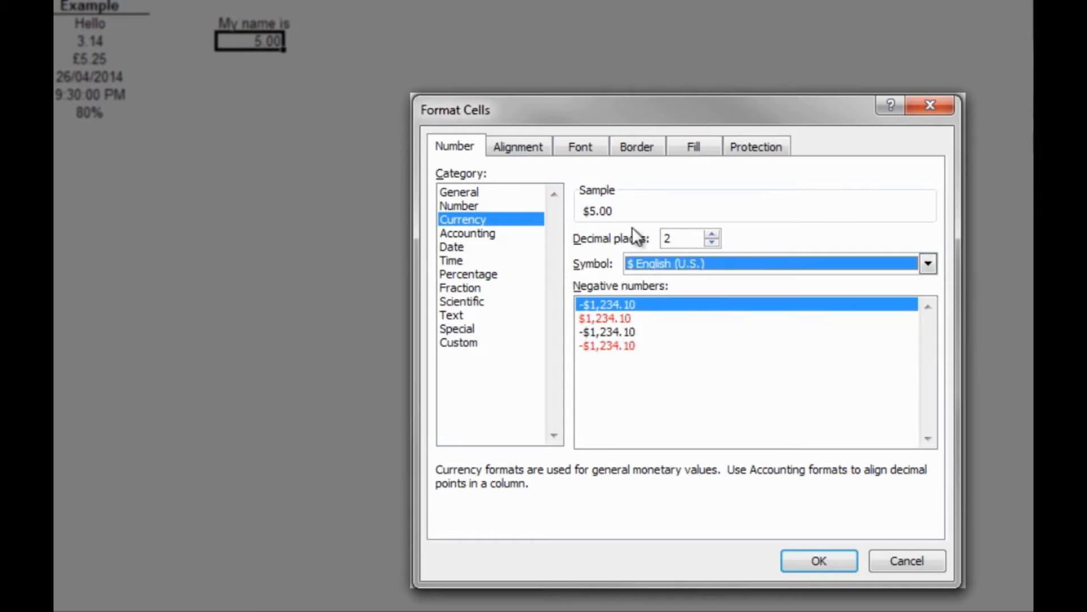
Try the Currency format with two decimal places and the symbol set to None
left_click(712, 242)
left_click(712, 234)
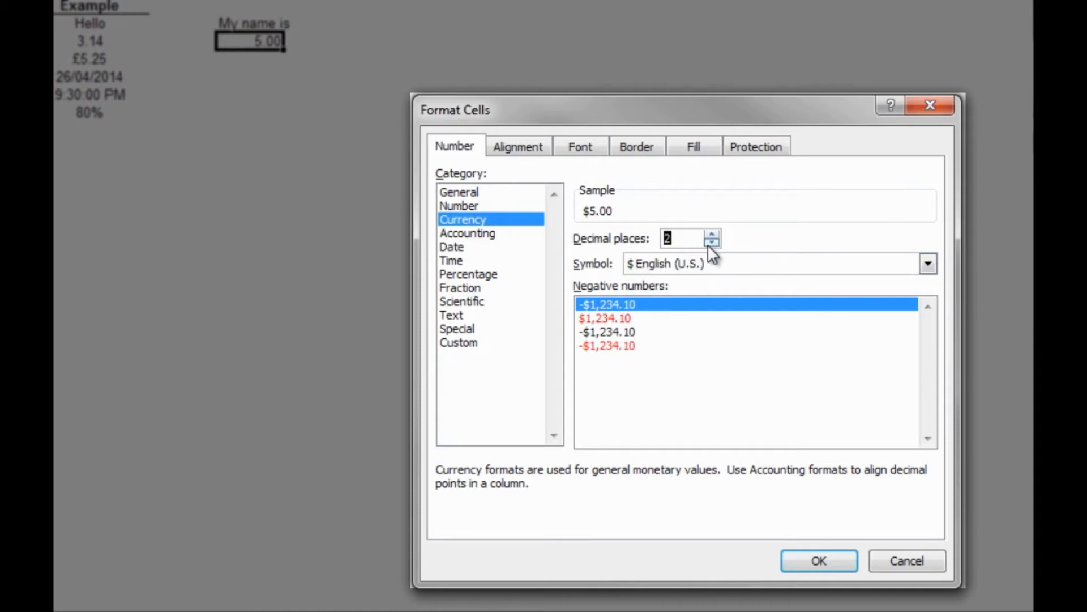
left_click(925, 270)
left_click(927, 273)
left_click_drag(936, 298, 926, 280)
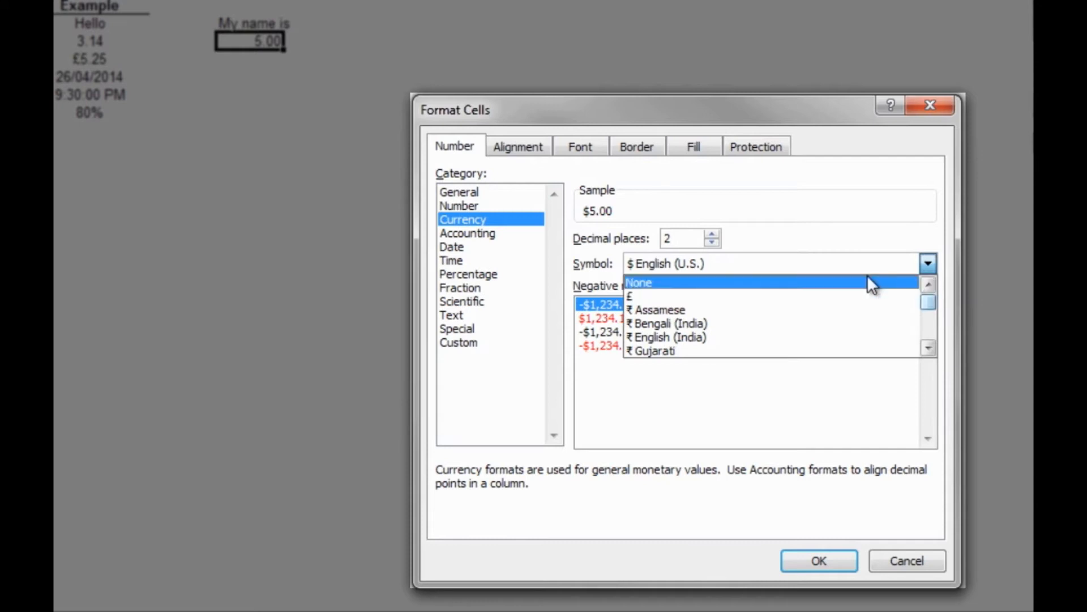
left_click(864, 274)
left_click(925, 268)
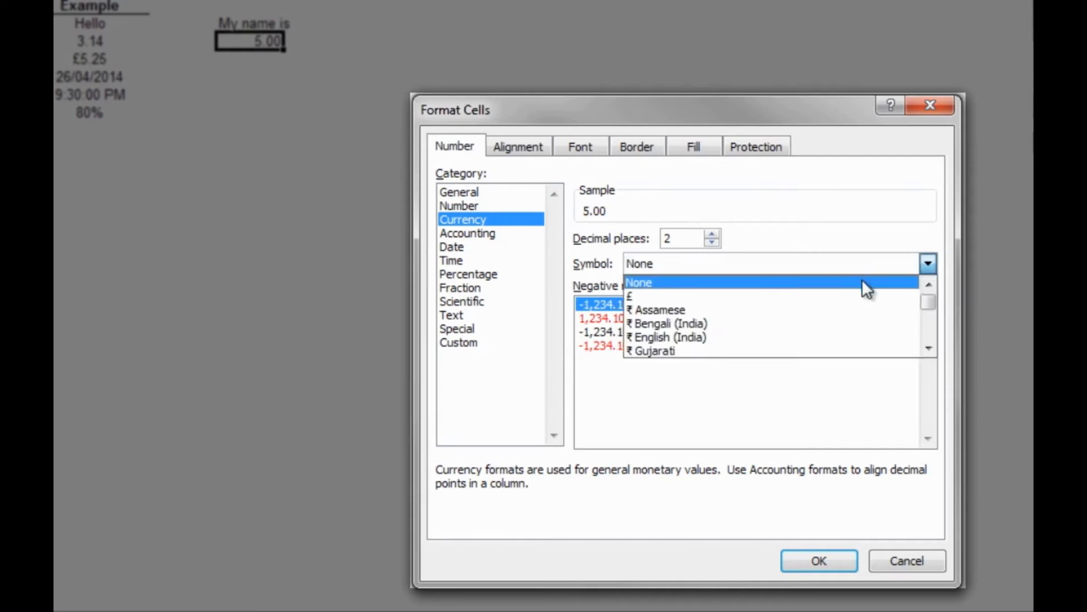
scroll(857, 311, "down", 1)
scroll(850, 317, "down", 5)
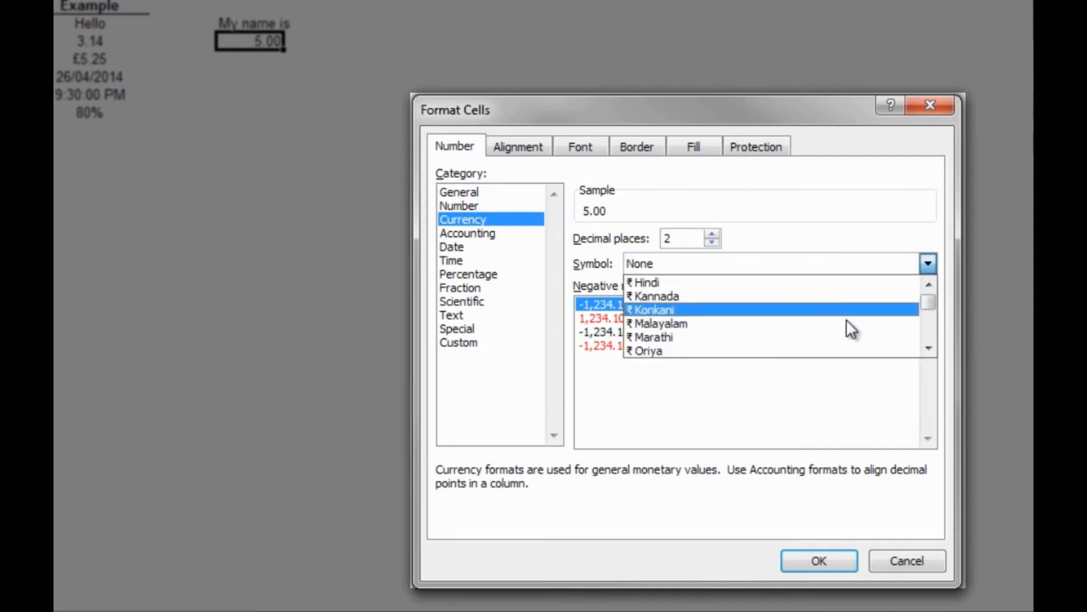
left_click(591, 249)
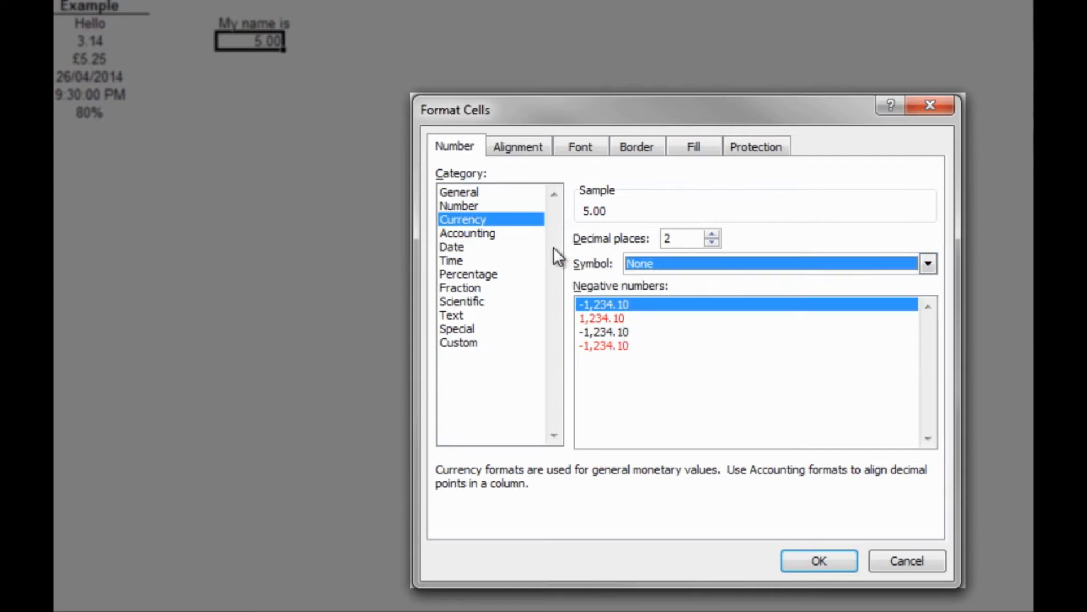
Examine the options of the Accounting, Date, Time and Percentage categories in Format Cells
left_click(486, 232)
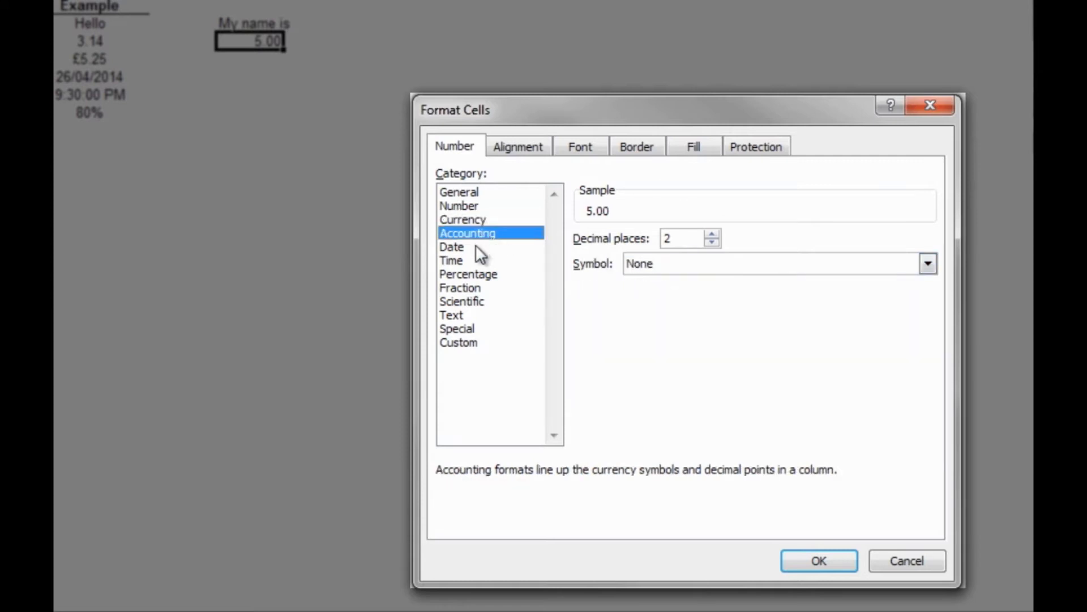
left_click(479, 247)
left_click(471, 261)
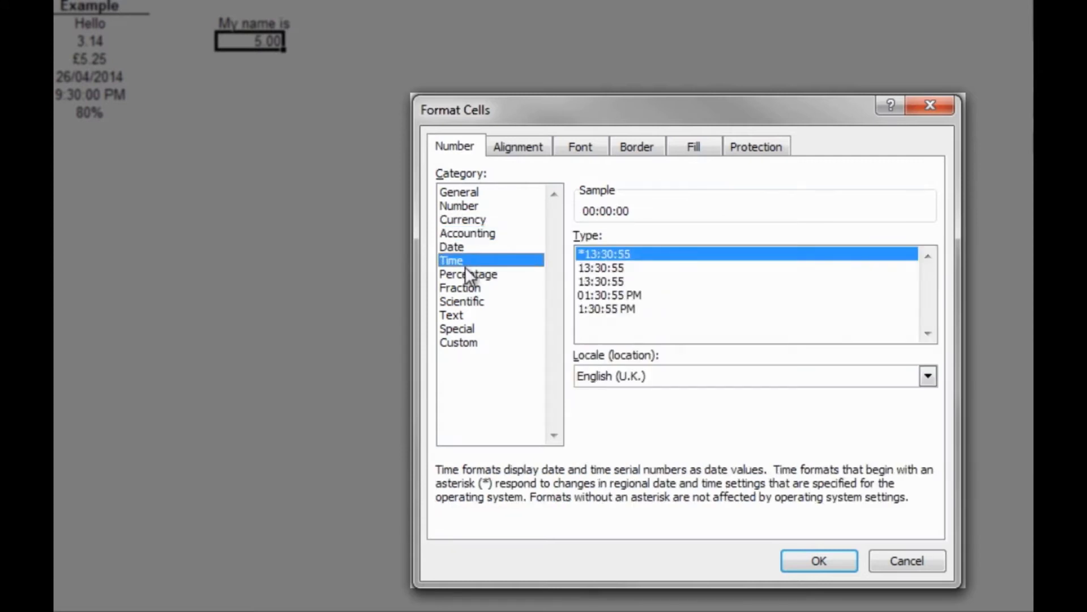
left_click(467, 273)
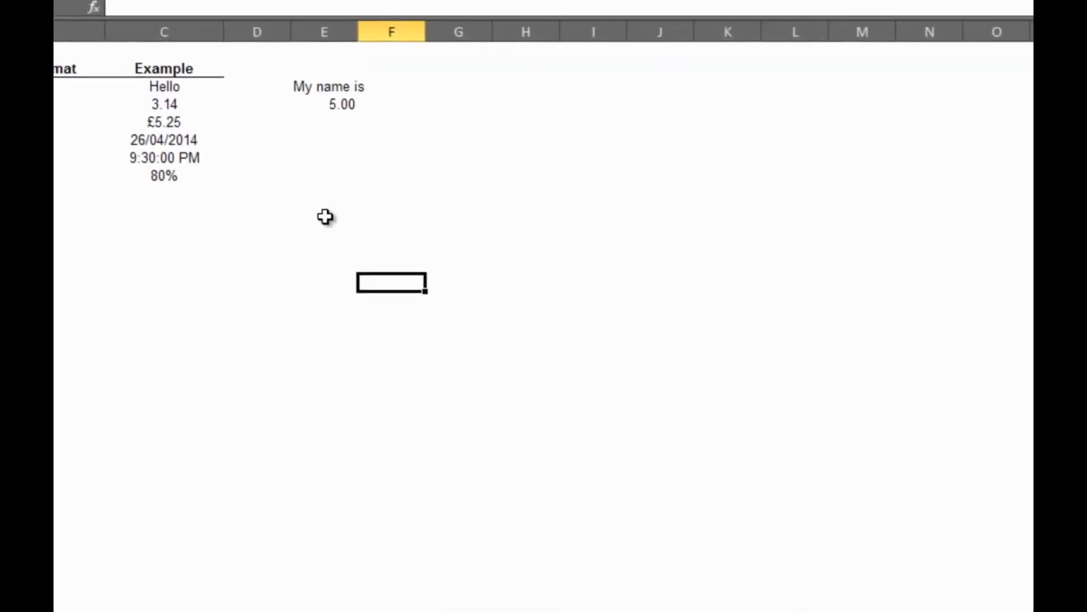
Apply the Currency format to the number 5 in cell E4
left_click(335, 106)
left_click(332, 121)
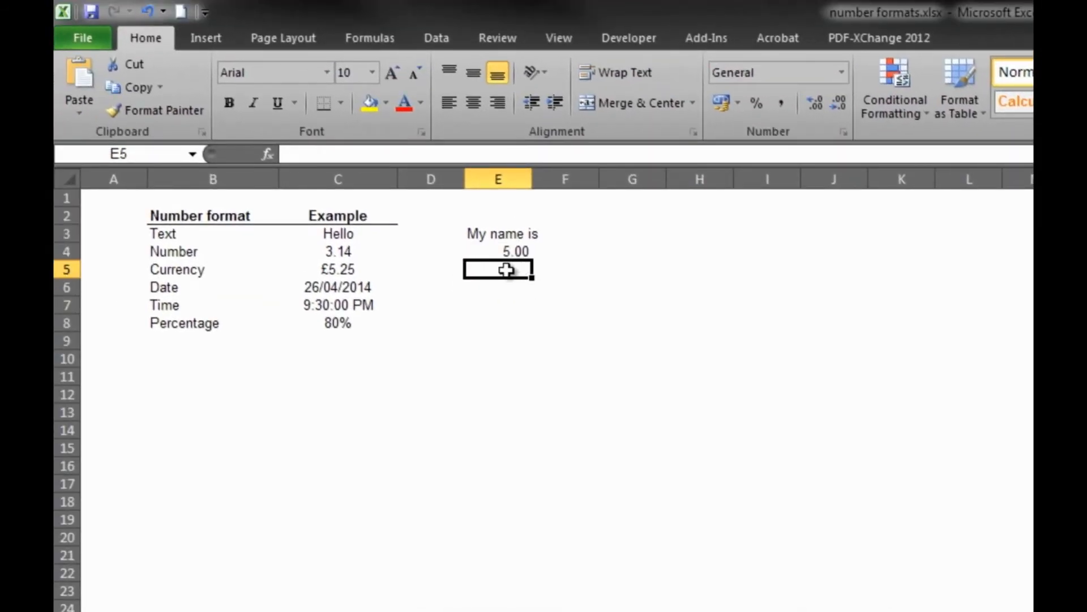
left_click(518, 251)
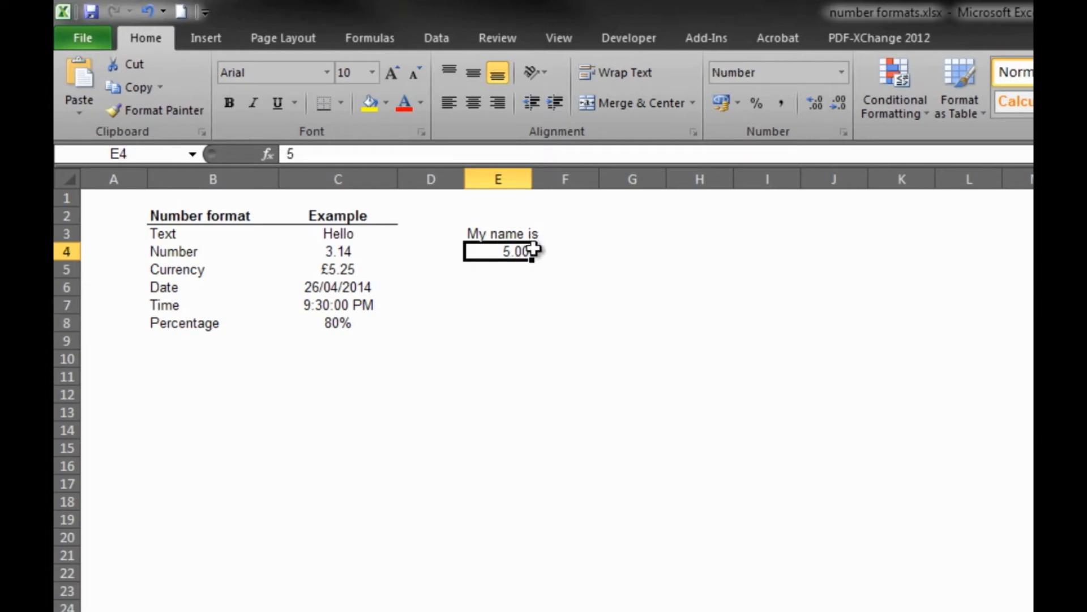
left_click(841, 71)
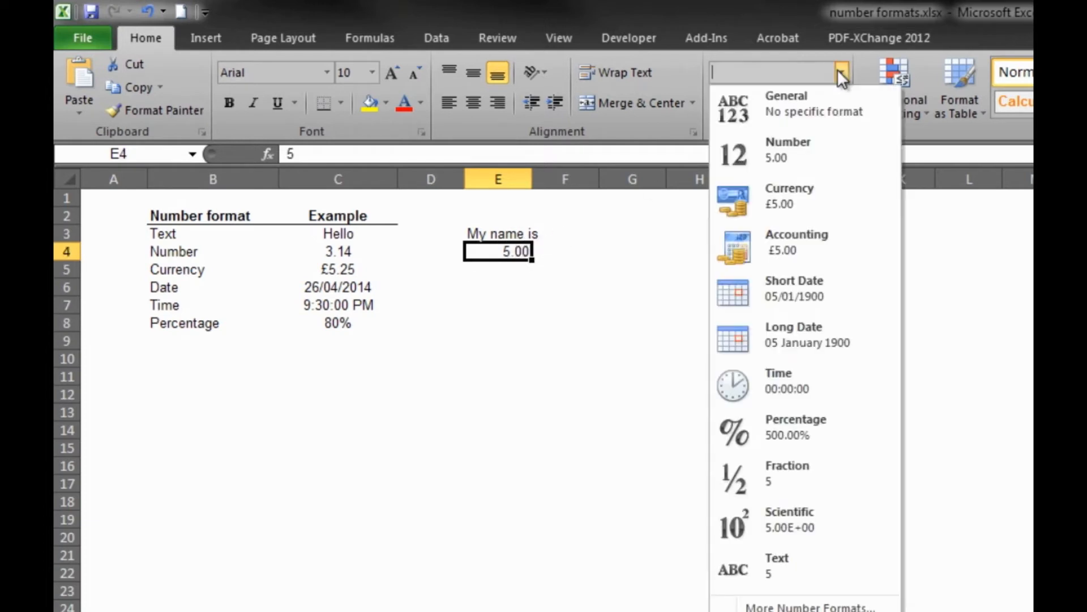
left_click(771, 197)
left_click(499, 376)
left_click(516, 253)
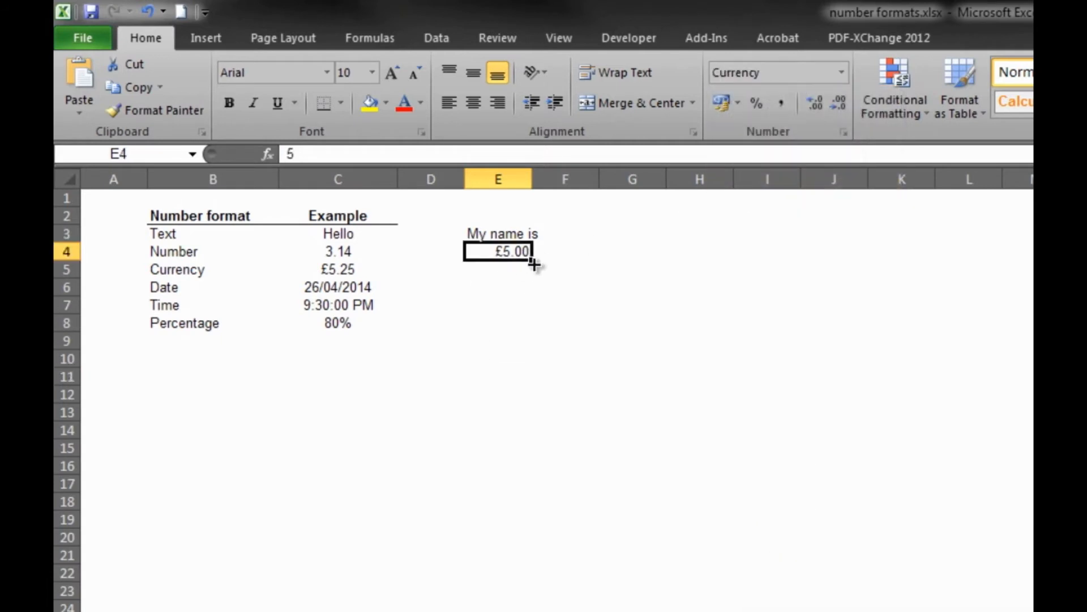
left_click(517, 269)
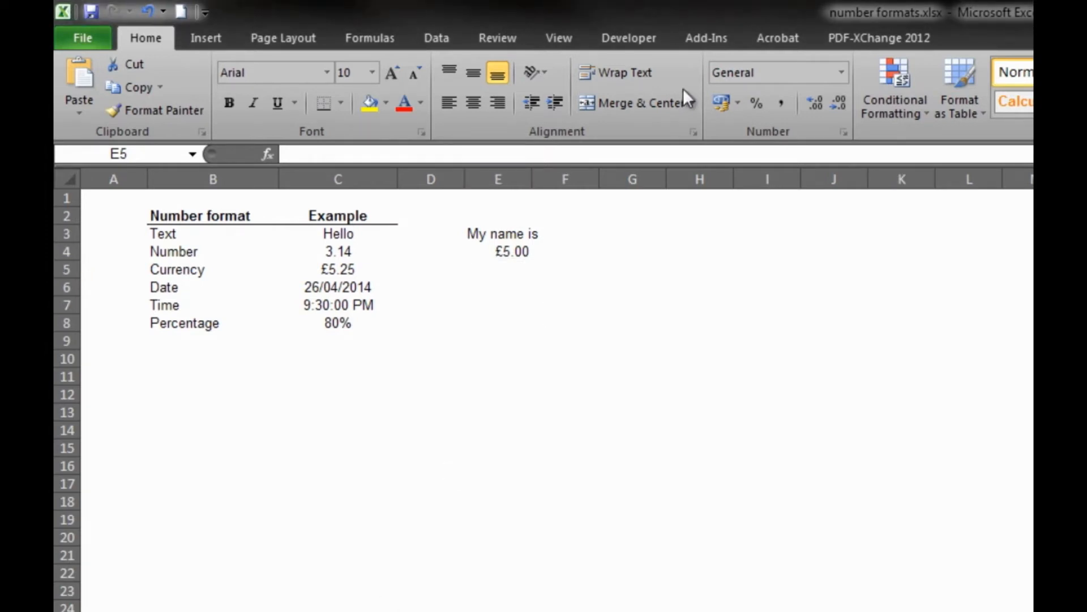
Enter the date 26/04/2014 in cell E6
left_click(501, 272)
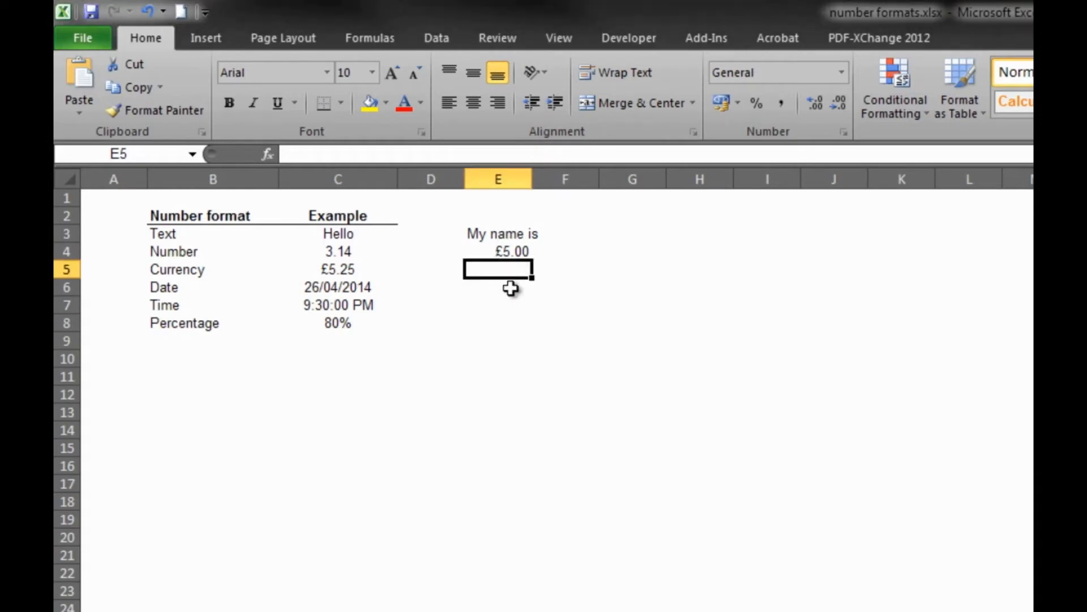
left_click(510, 289)
type("26/04/2014")
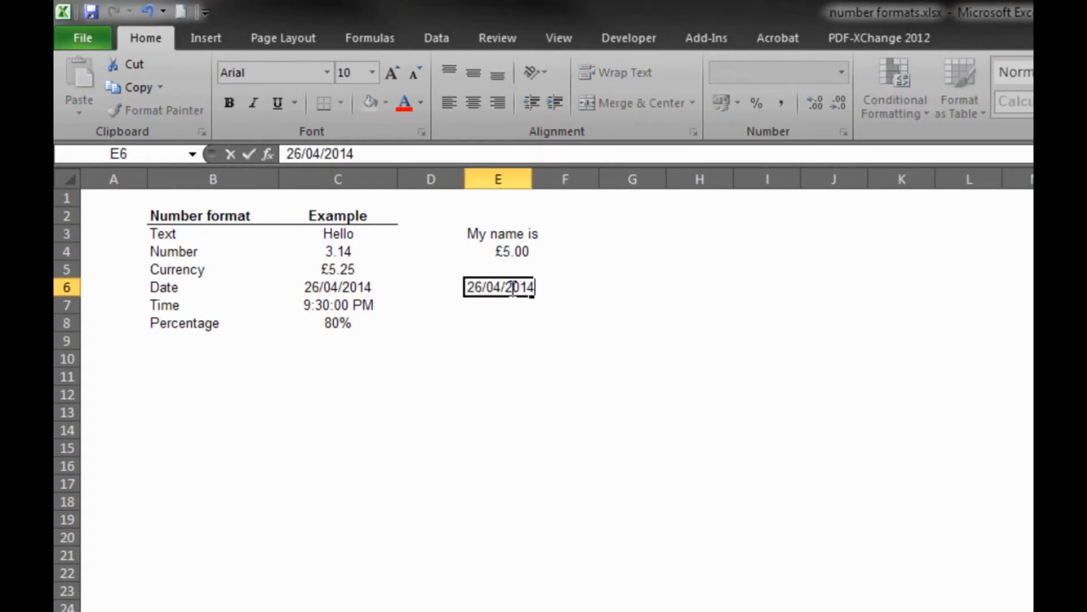
key("Return")
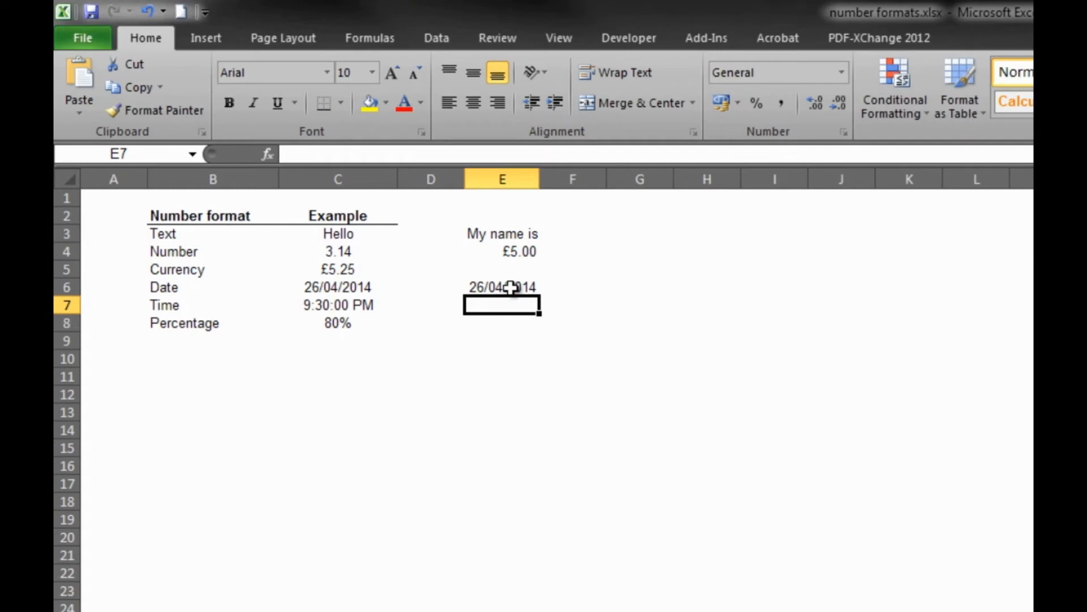
Format the date in cell E6 with the *14 March 2001 date type, keeping the English (U.K.) locale
left_click(511, 288)
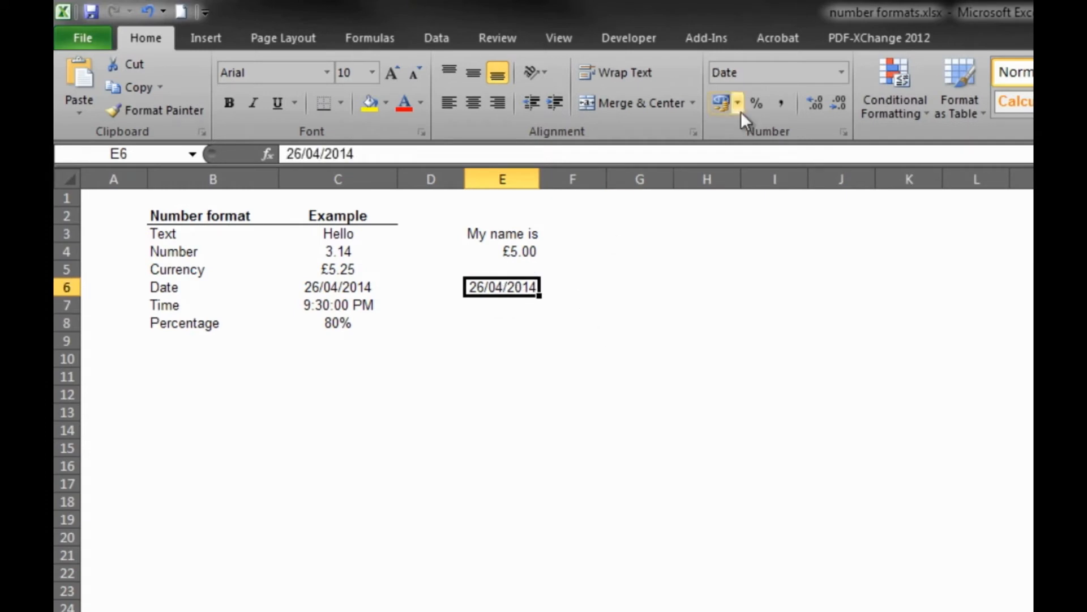
left_click(844, 132)
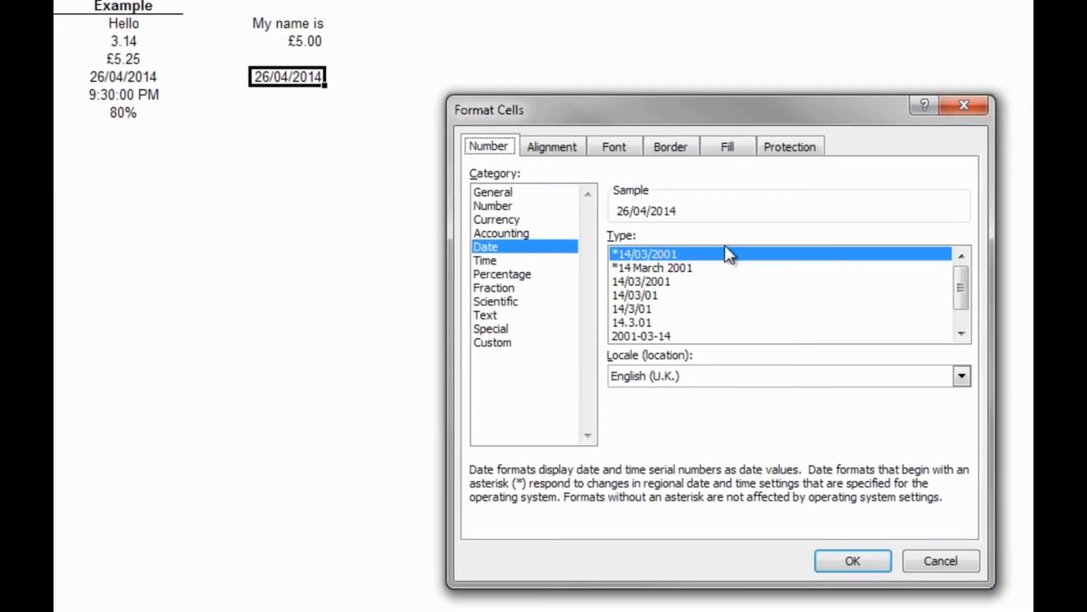
left_click_drag(964, 284, 964, 300)
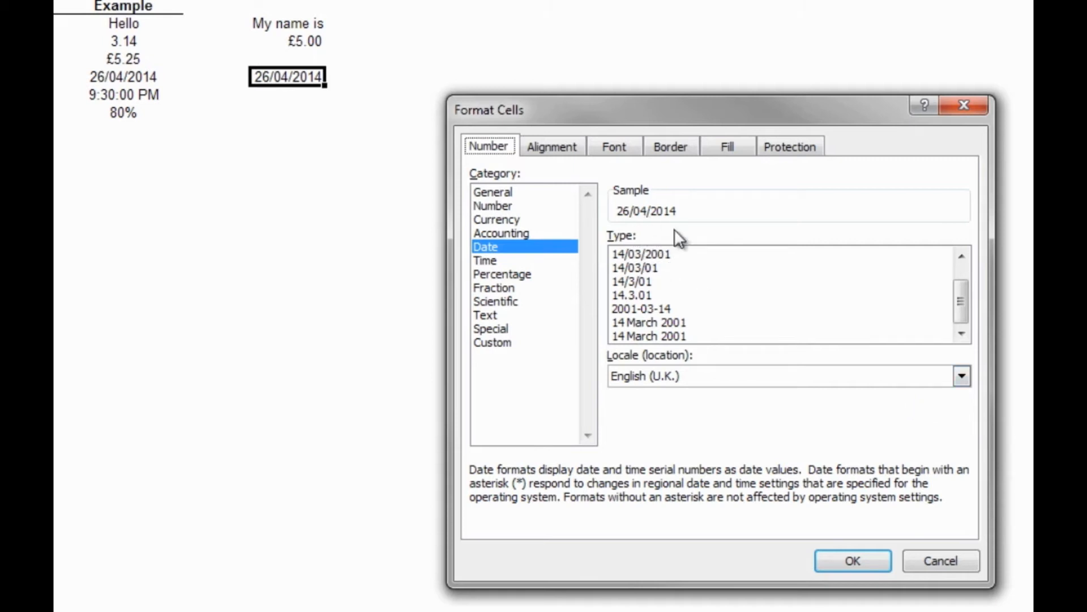
scroll(965, 297, "up", 1)
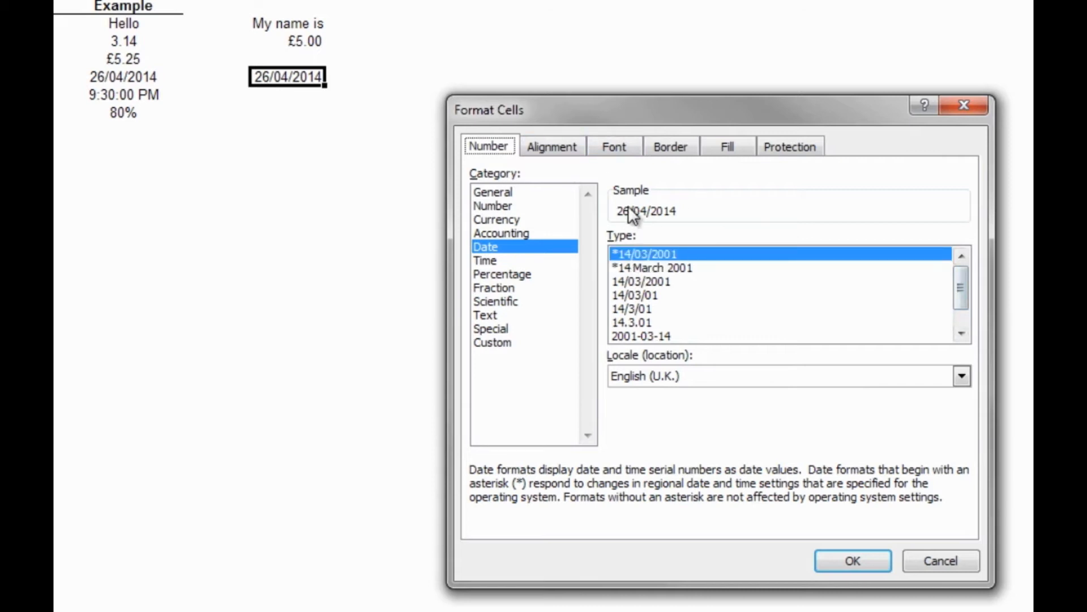
left_click(688, 268)
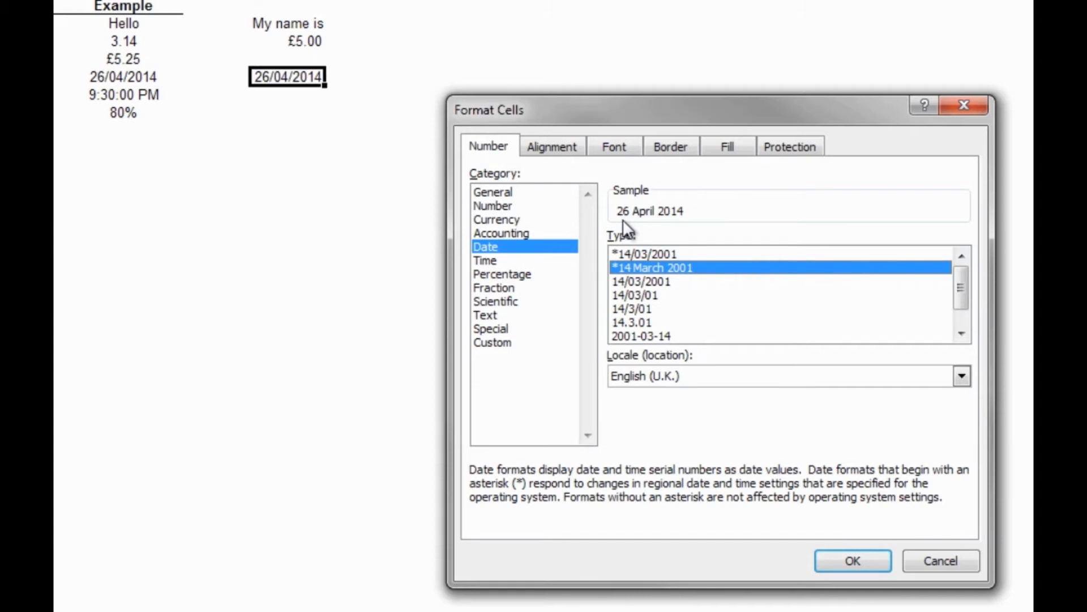
left_click(829, 371)
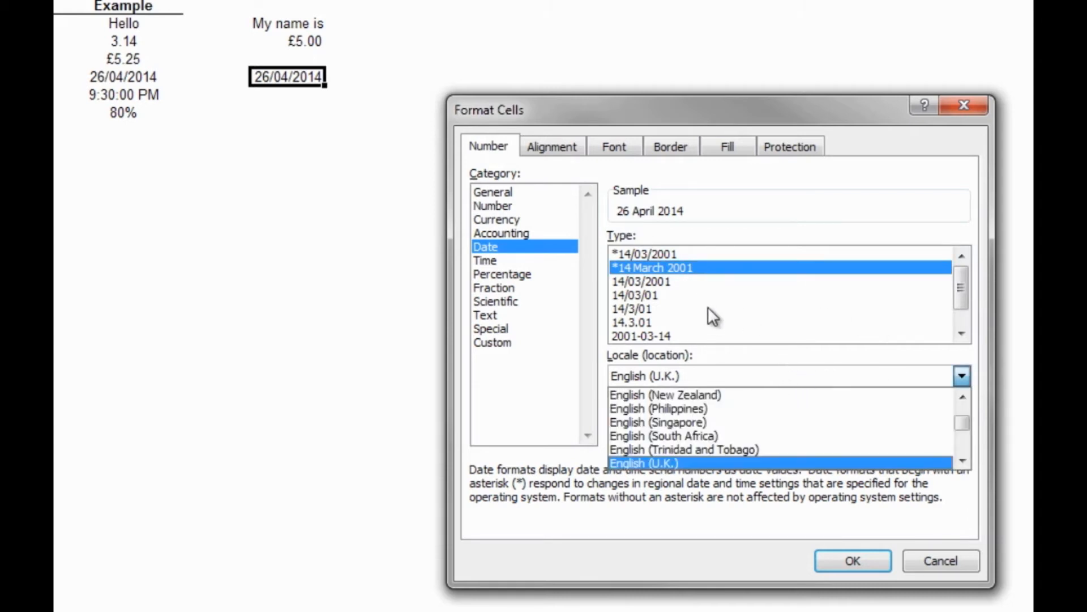
left_click(711, 352)
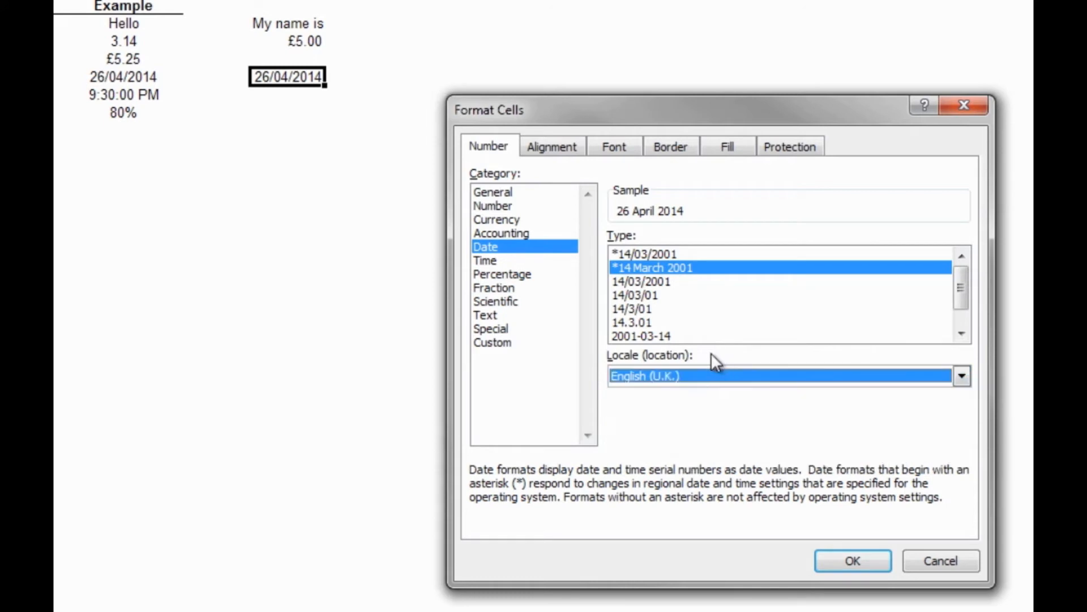
left_click_drag(967, 284, 967, 299)
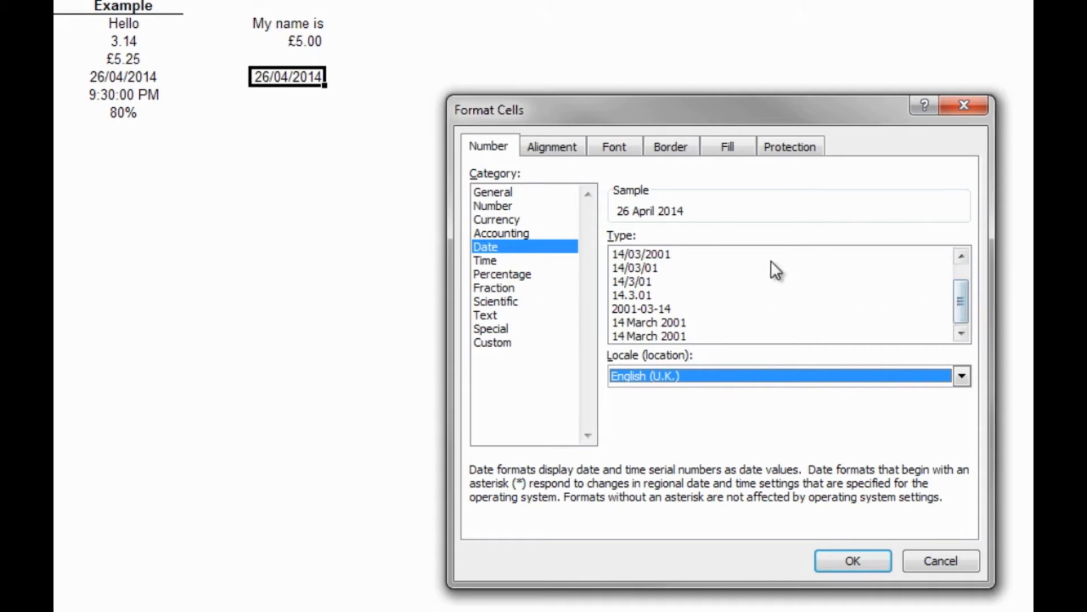
left_click_drag(973, 295, 903, 262)
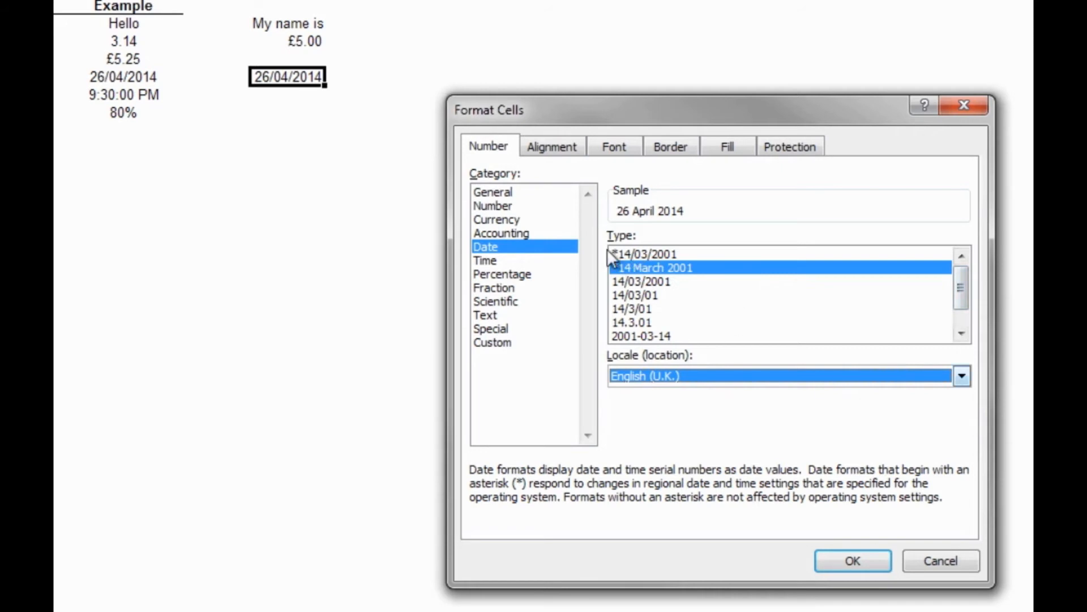
left_click(850, 567)
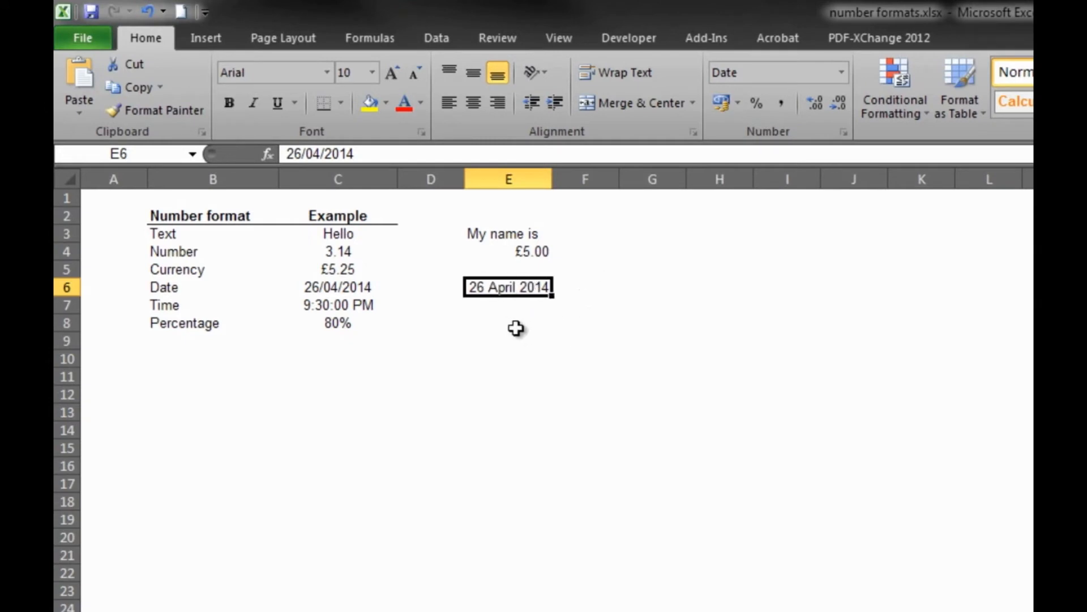
left_click(512, 303)
left_click(512, 285)
left_click(512, 307)
left_click(506, 288)
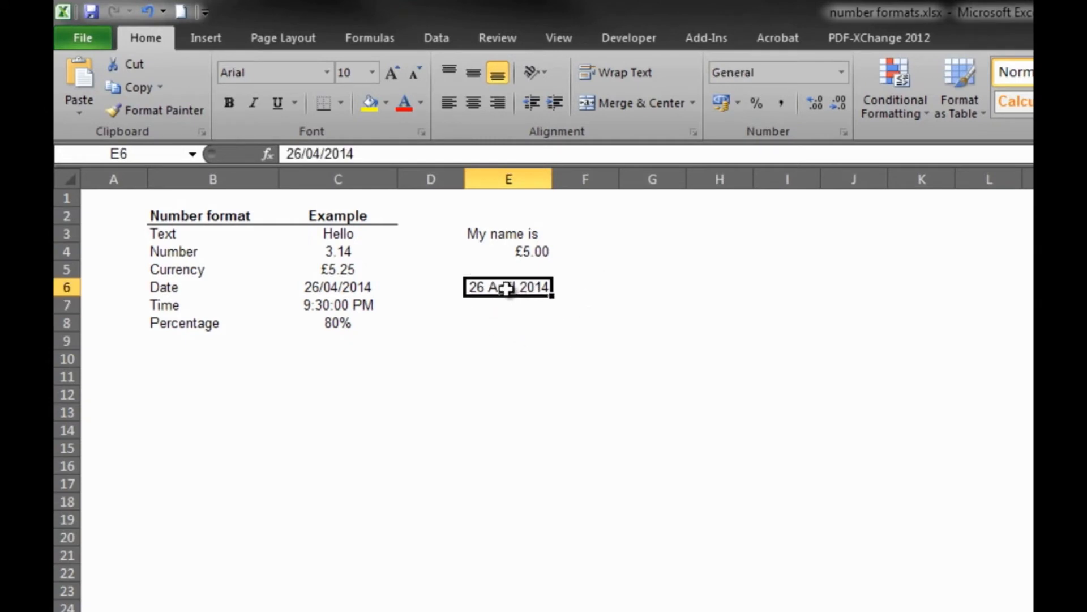
left_click(508, 306)
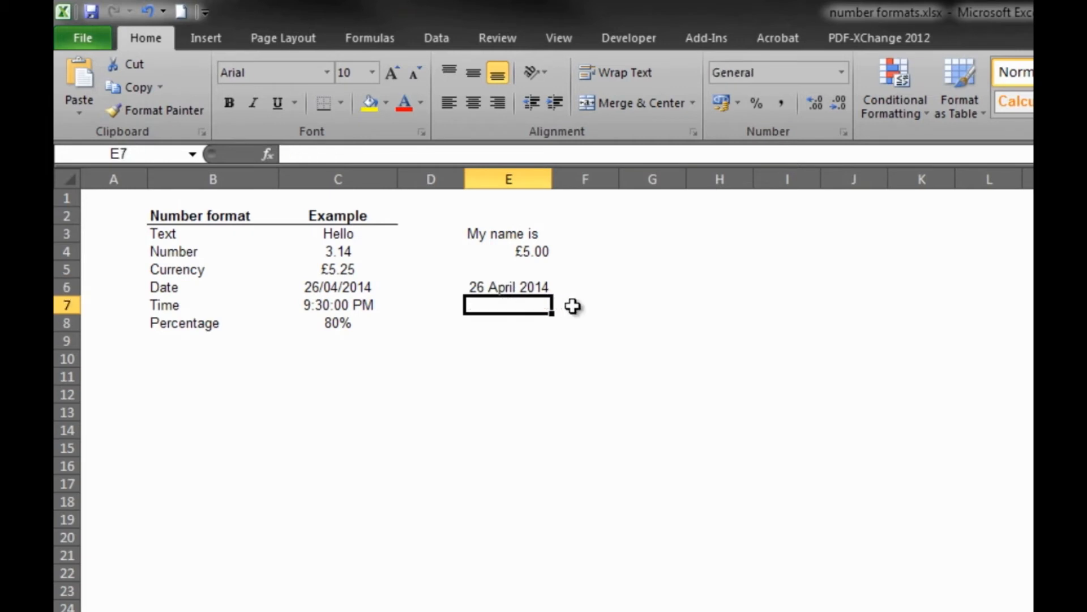
left_click(505, 320)
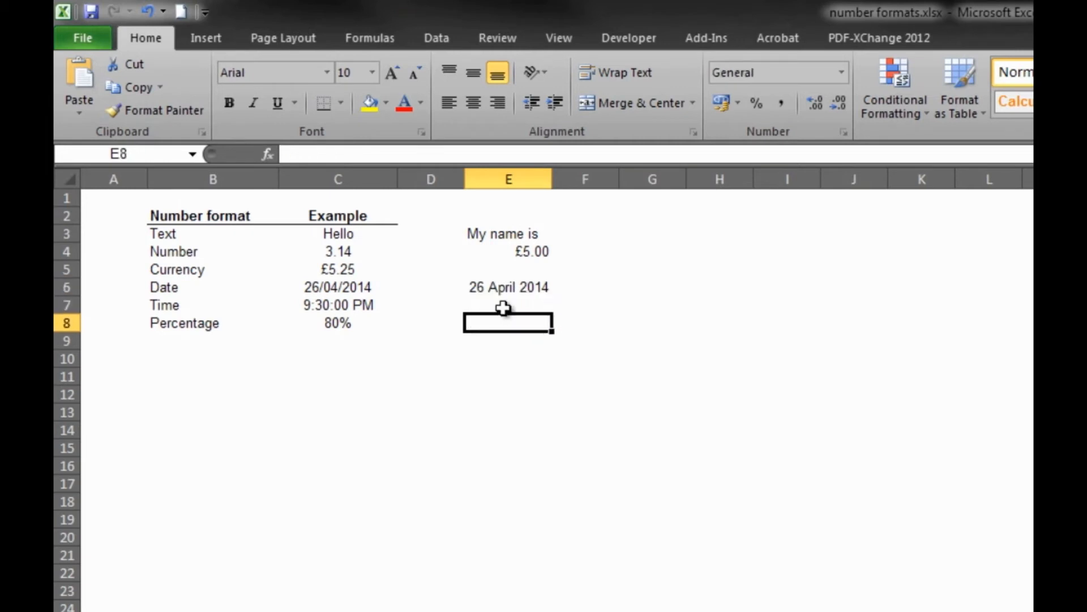
Enter 10 in cell E7 and apply the Number format to it
left_click(503, 308)
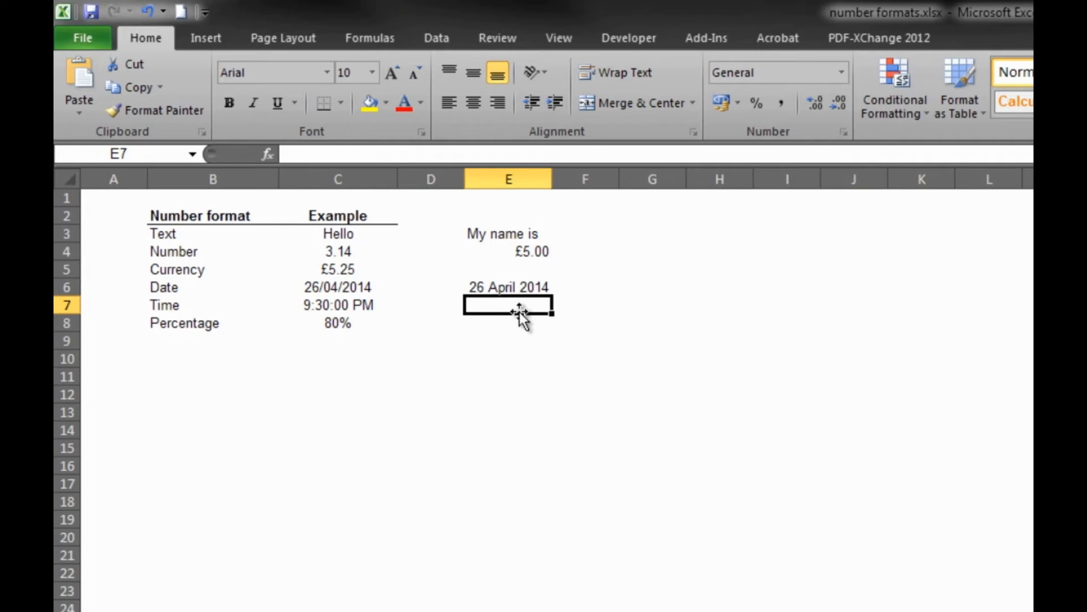
type("10")
key("Return")
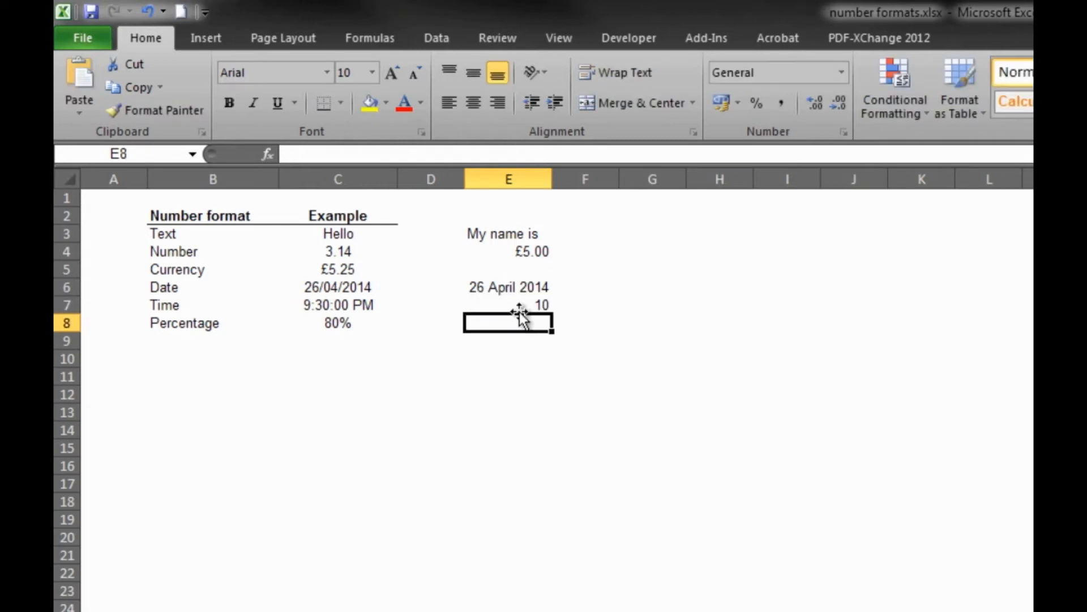
left_click(519, 310)
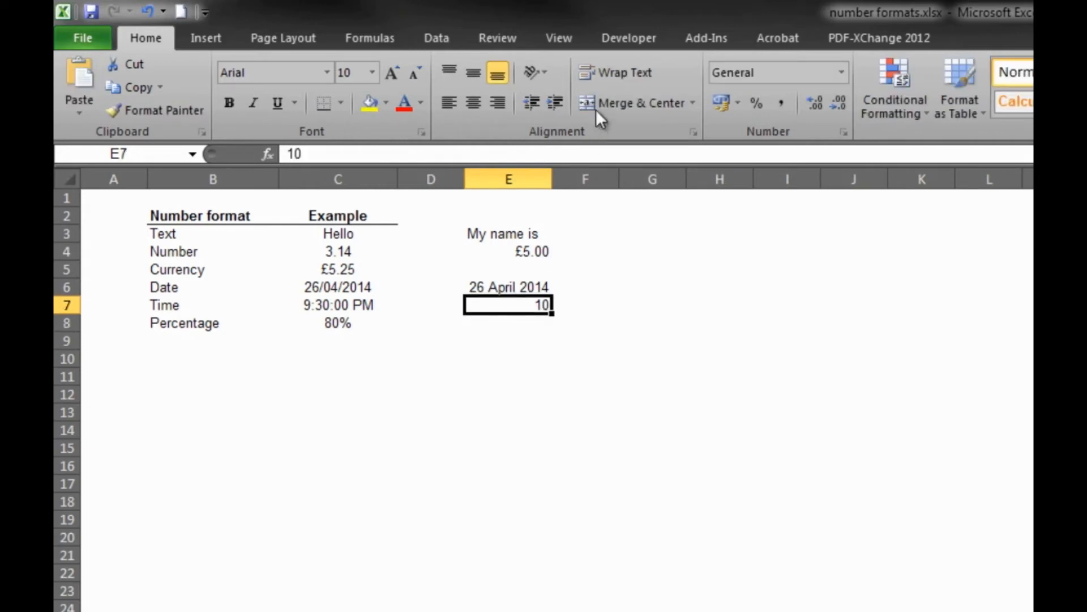
left_click(839, 73)
left_click(799, 148)
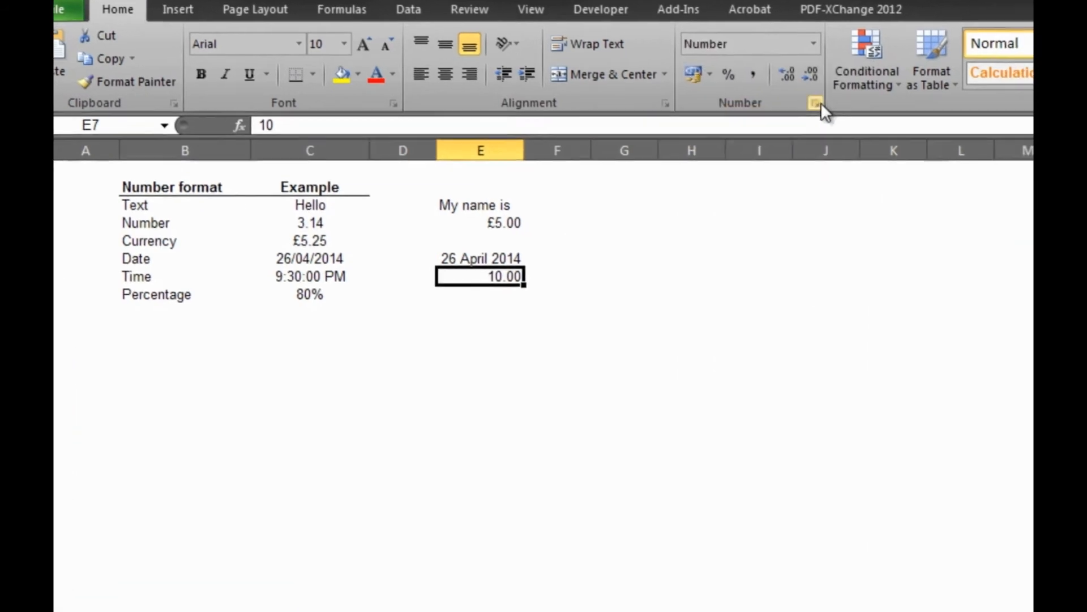
Set the negative number style of cell E7 to the red -1234.10 option with the minus sign in Format Cells
left_click(844, 132)
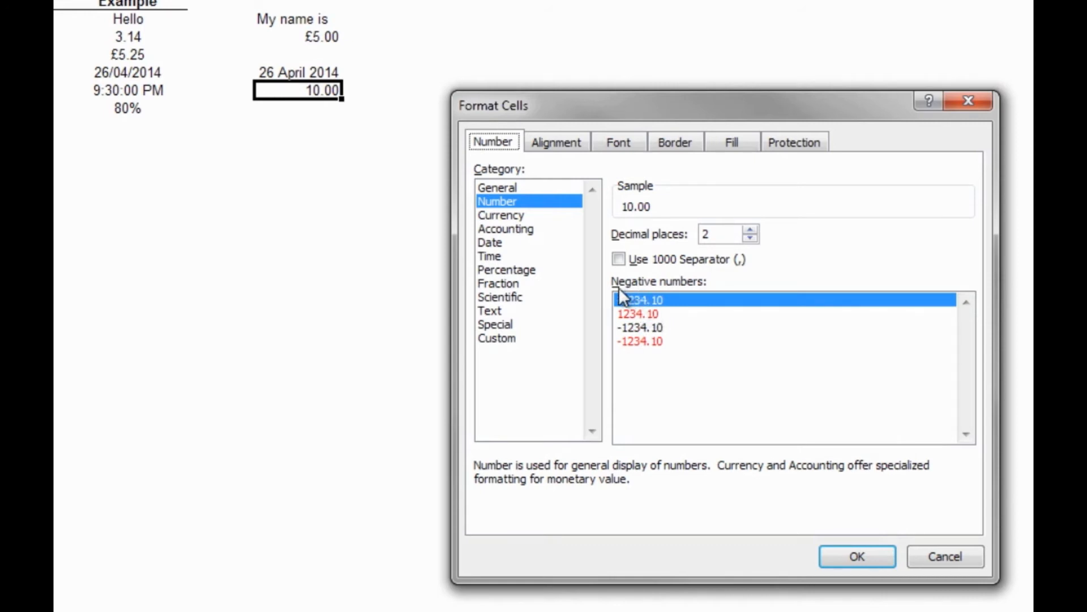
left_click(652, 312)
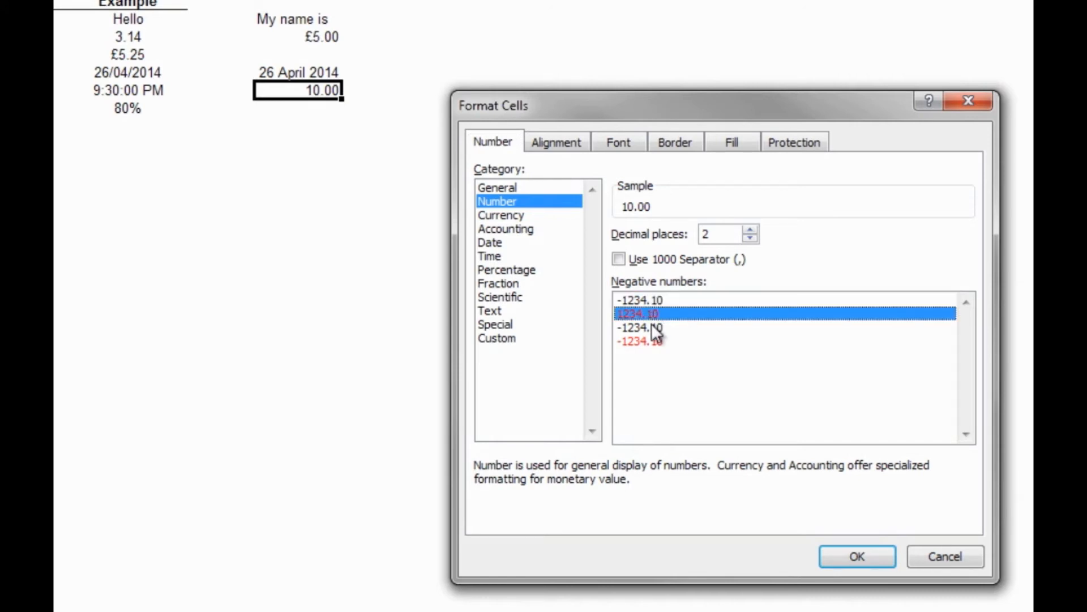
left_click(657, 327)
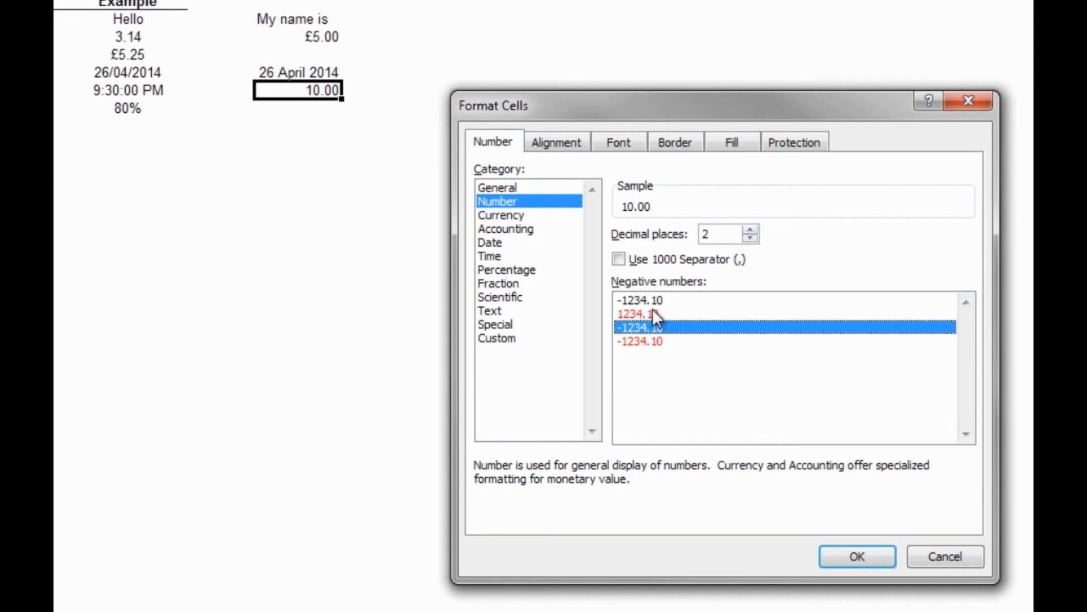
left_click(650, 313)
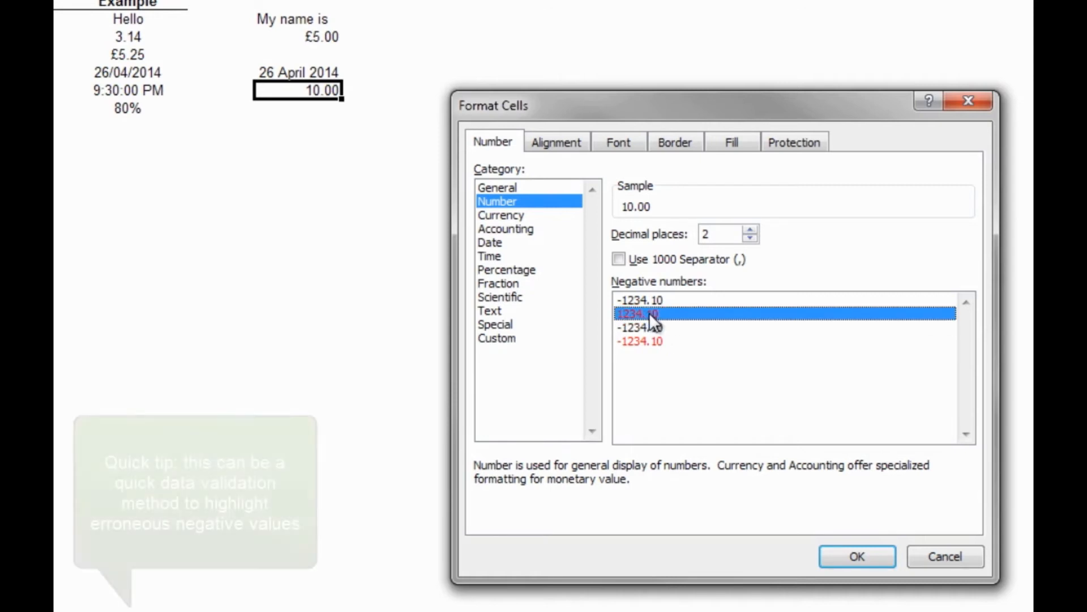
left_click(680, 328)
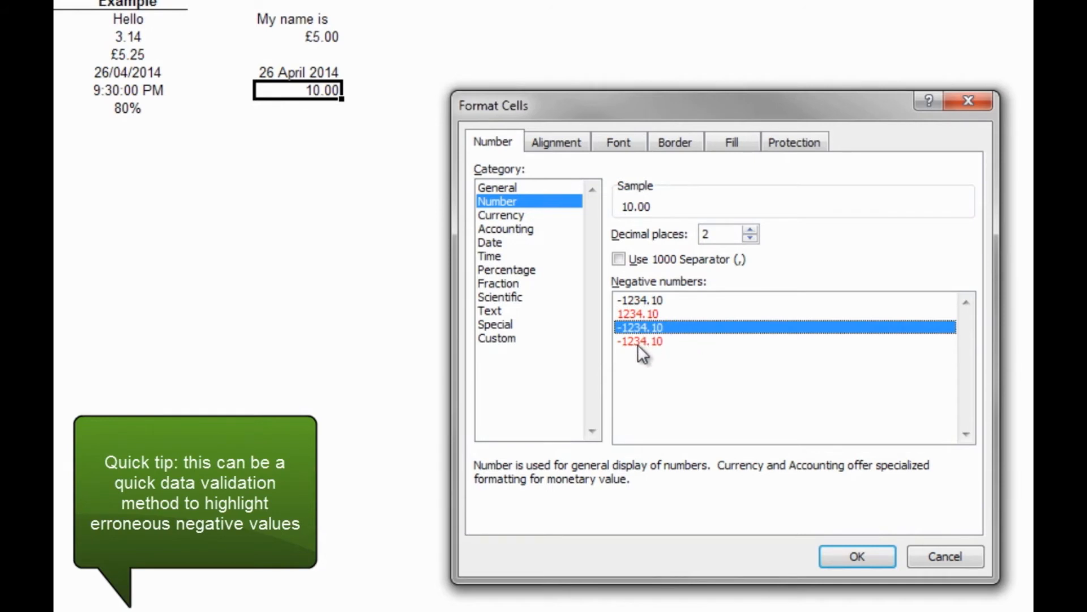
left_click(657, 341)
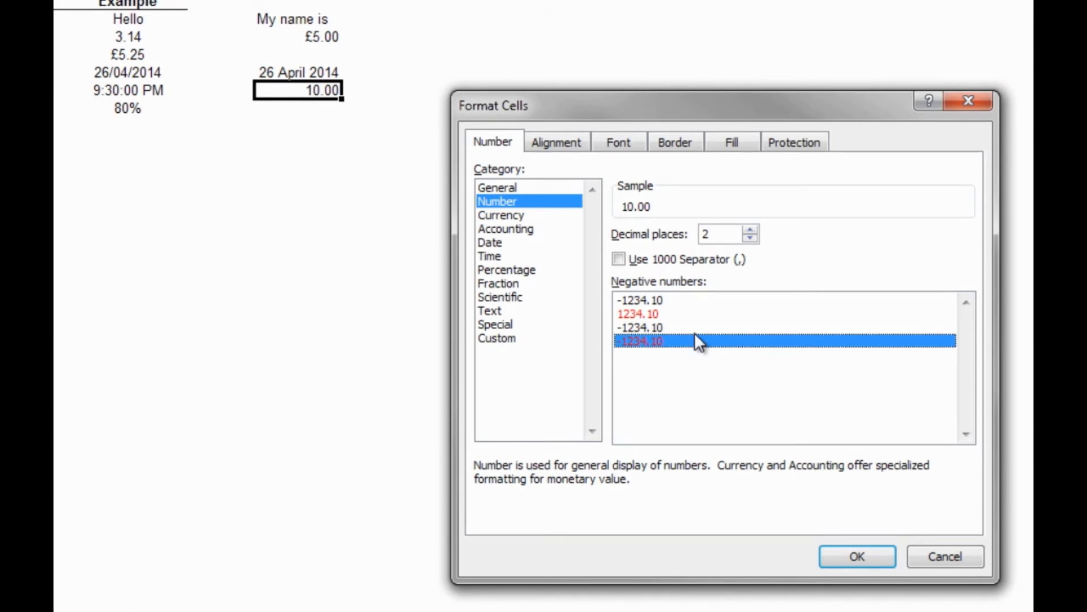
left_click(861, 560)
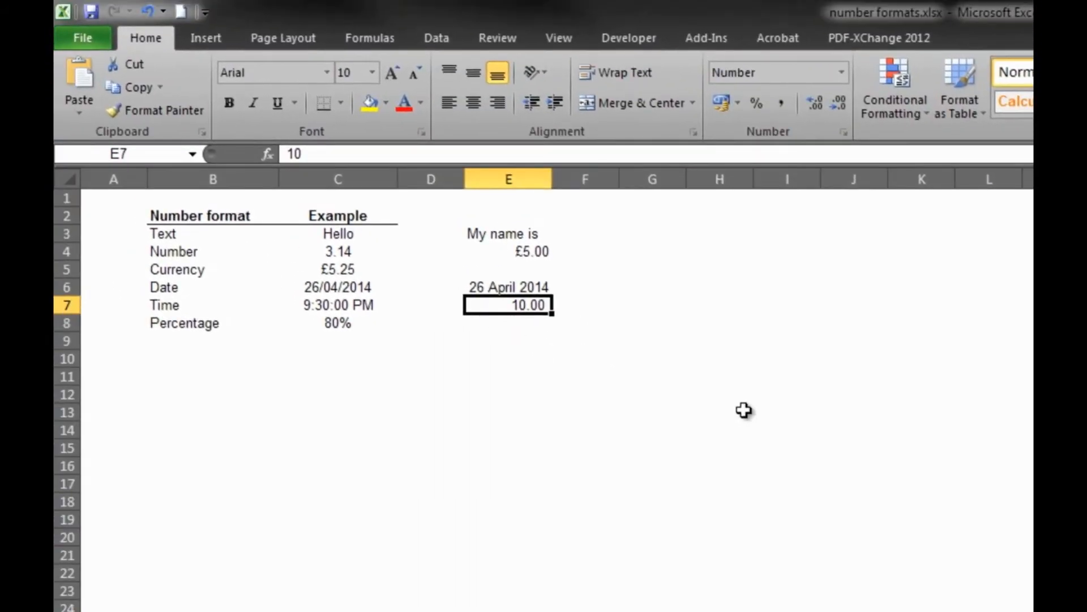
Replace the value in cell E7 with -10 to test the negative number style
type("-")
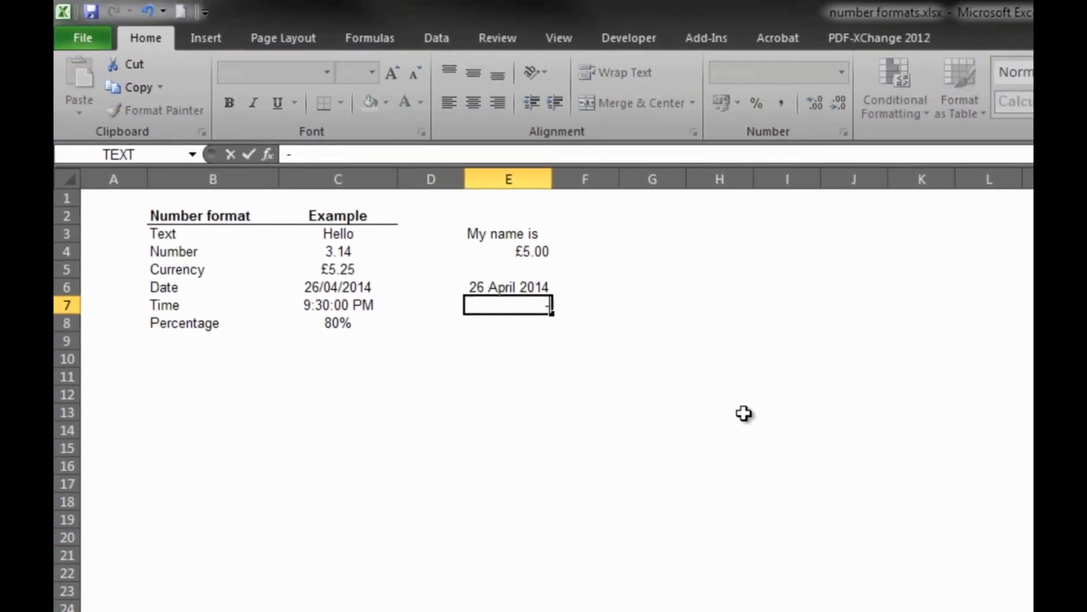
type("10")
key("Return")
left_click(504, 306)
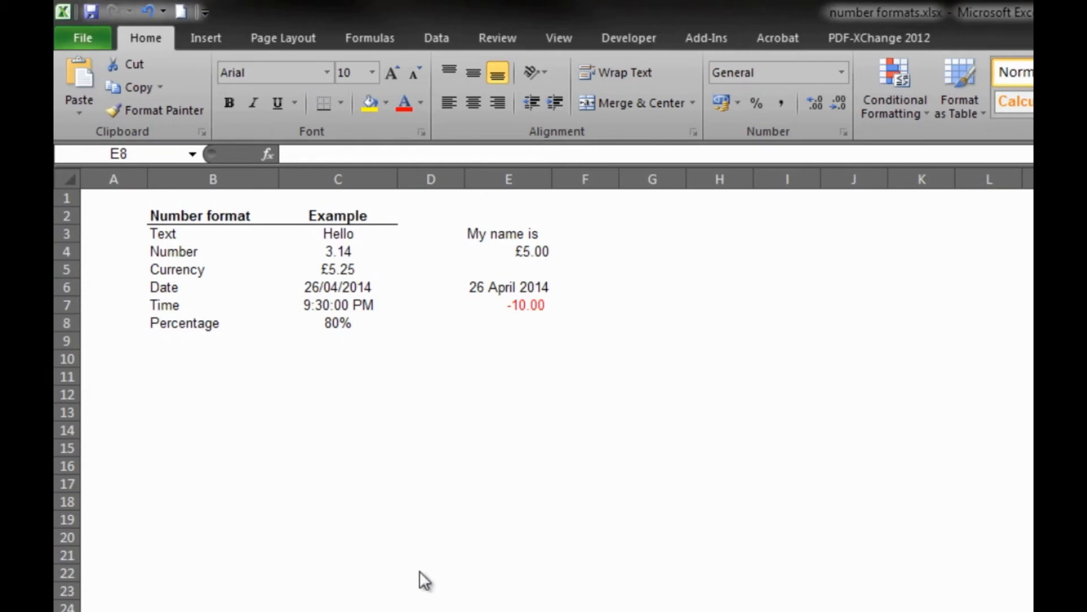
left_click(501, 354)
left_click(526, 344)
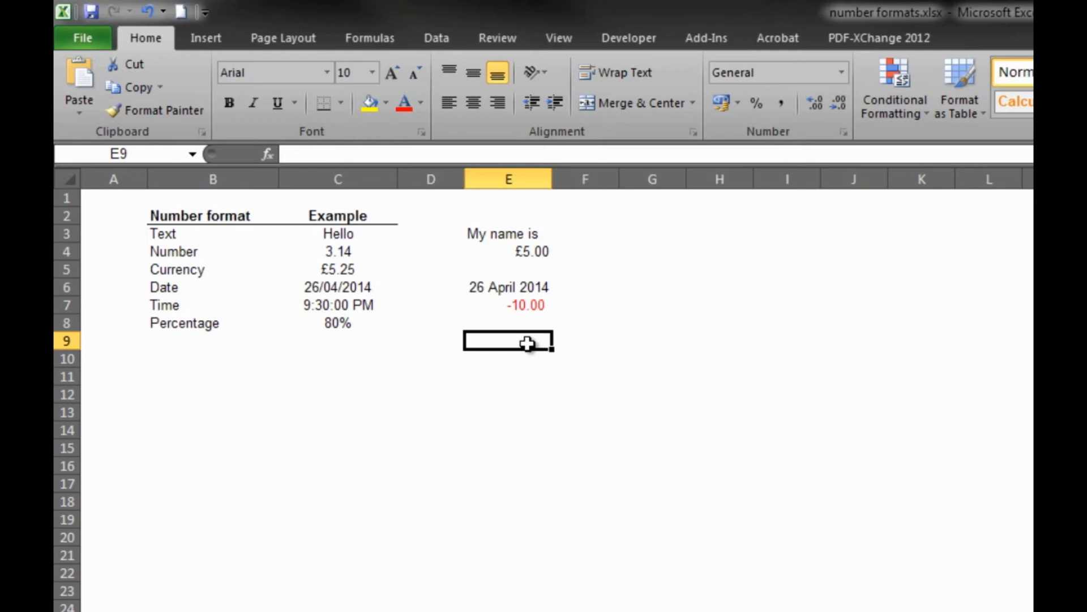
Examine the custom format codes and the predefined date types offered for the date in cell E6 in Format Cells
key("Up")
key("Up")
key("Up")
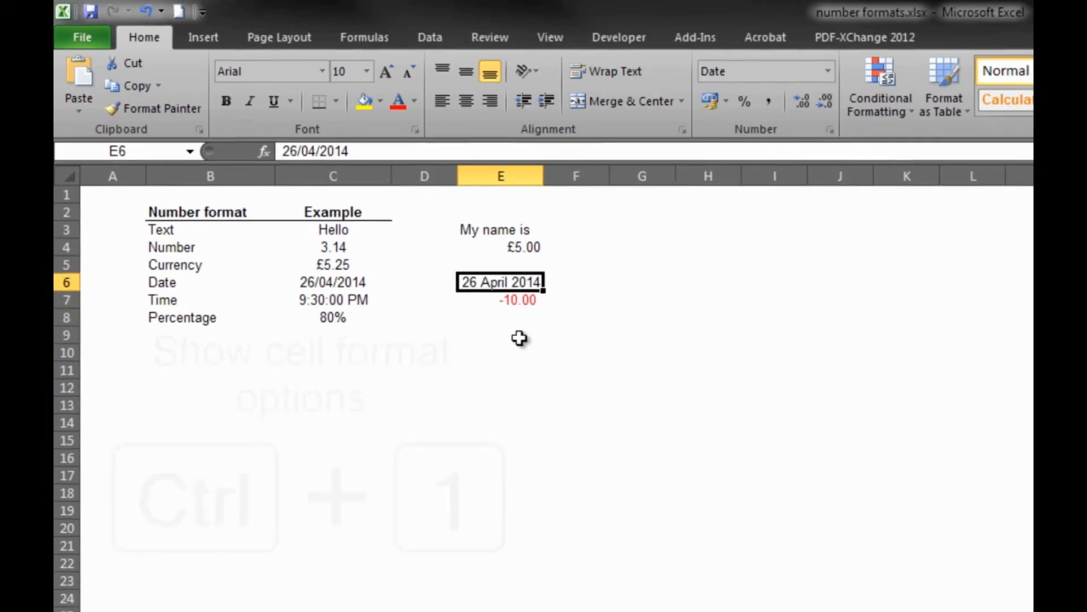
key("ctrl+1")
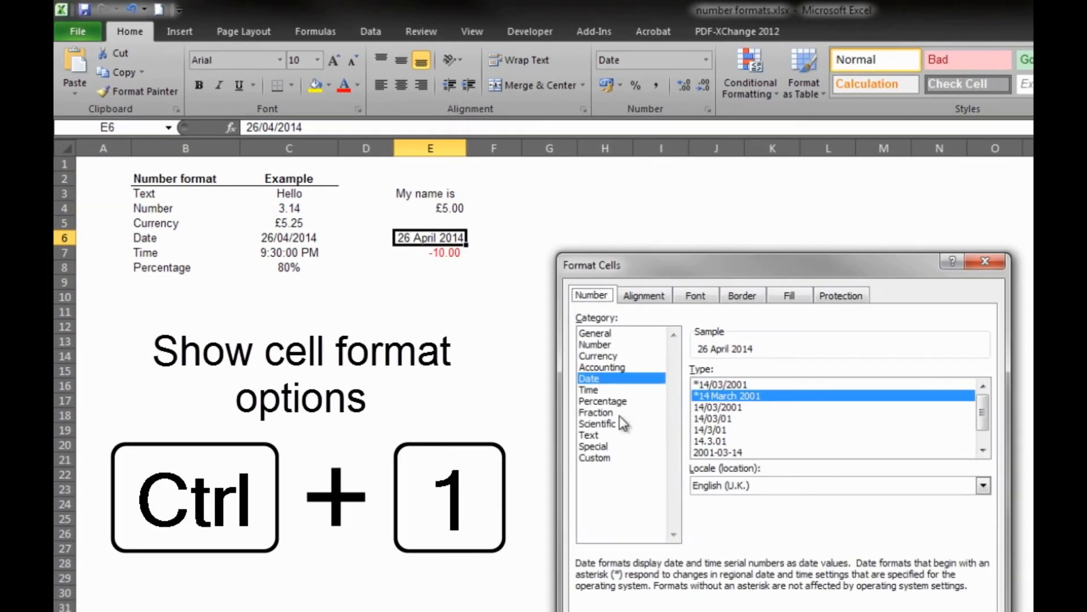
left_click(594, 458)
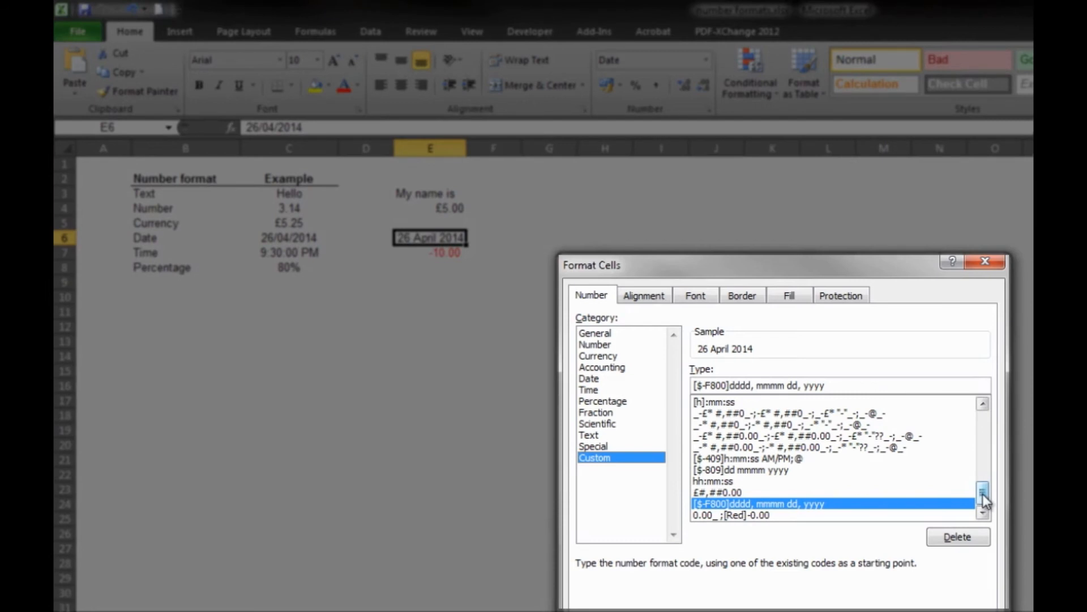
left_click_drag(984, 501, 987, 409)
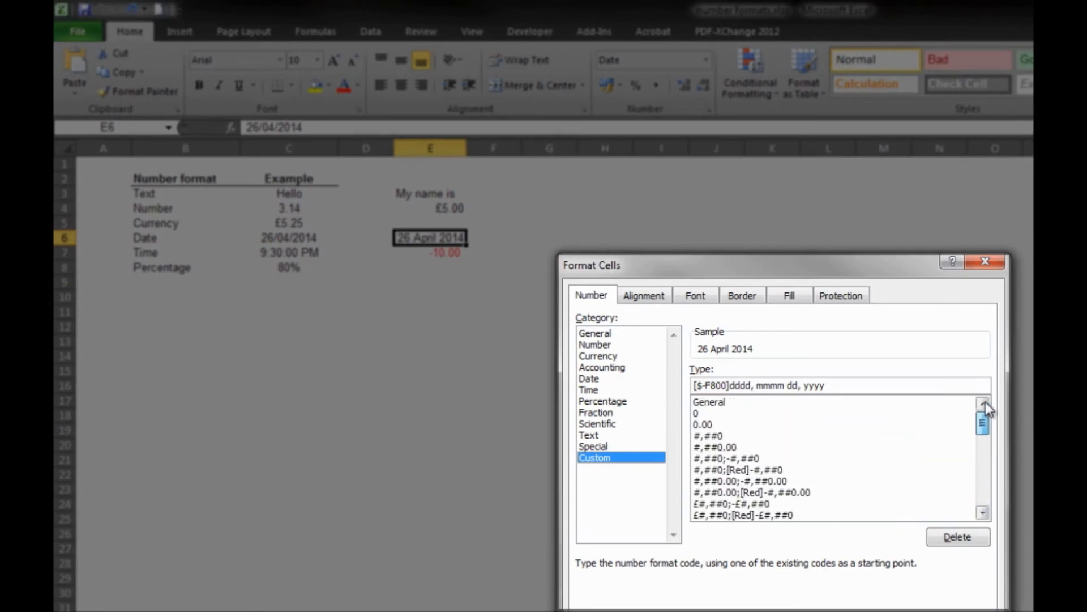
mouse_move(983, 422)
left_mouse_down()
mouse_move(985, 518)
mouse_move(985, 419)
left_mouse_up()
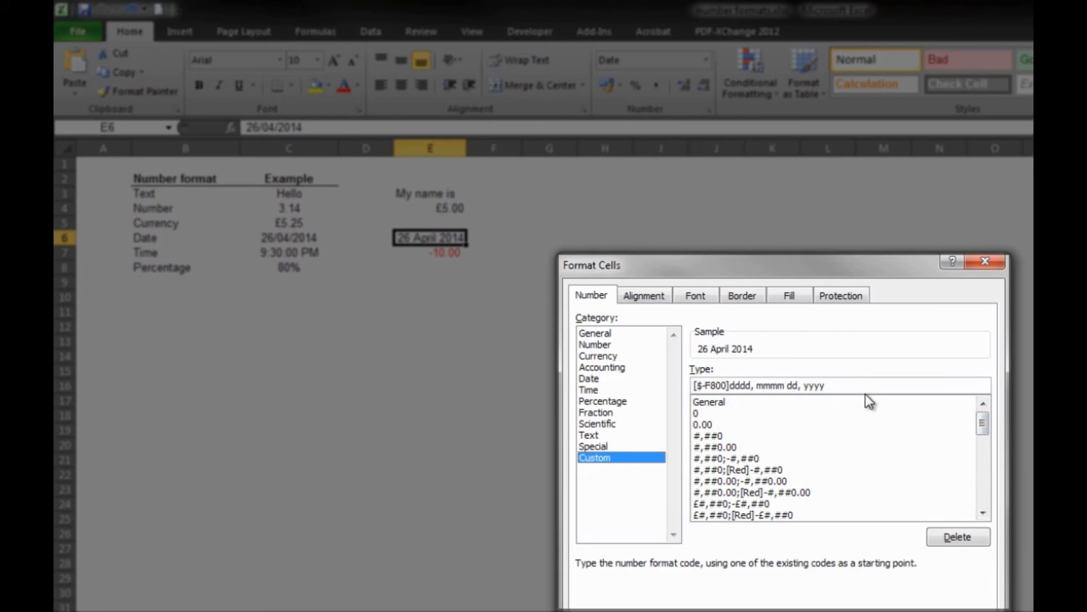
left_click_drag(873, 389, 548, 372)
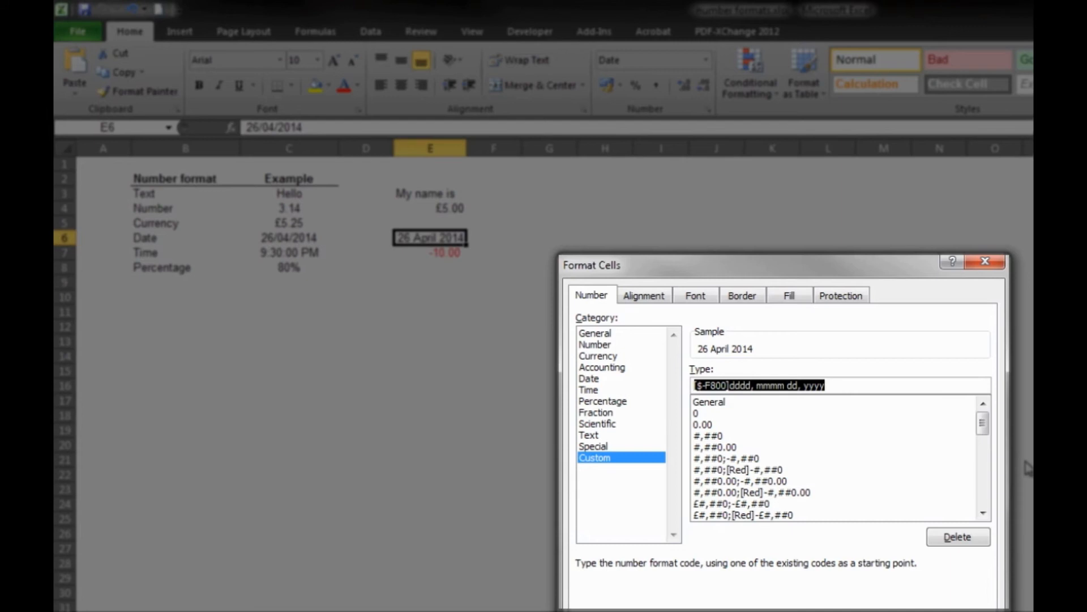
left_click(602, 379)
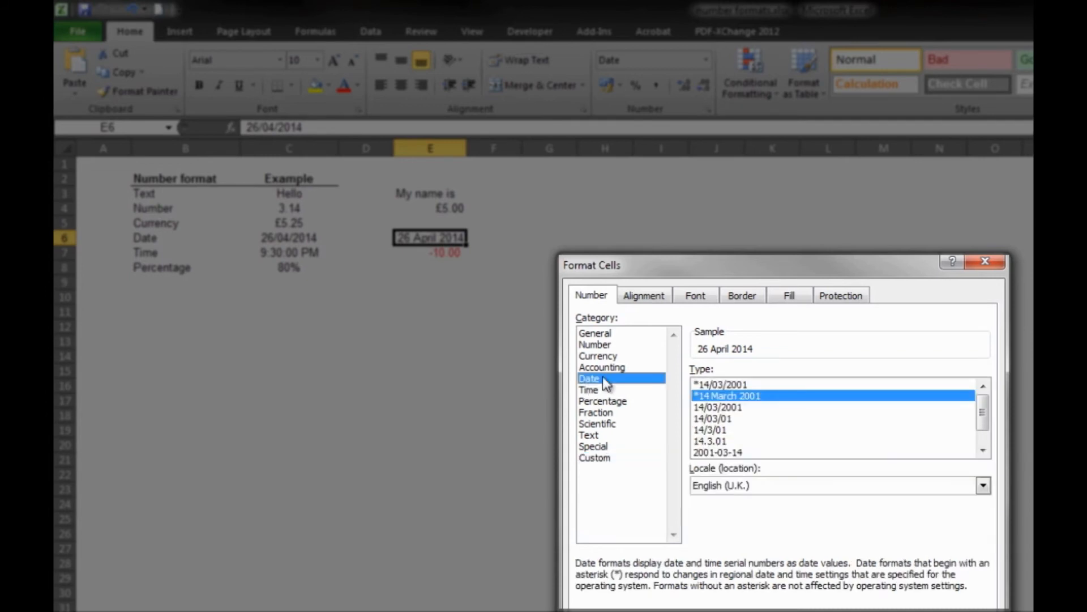
left_click_drag(984, 413, 991, 376)
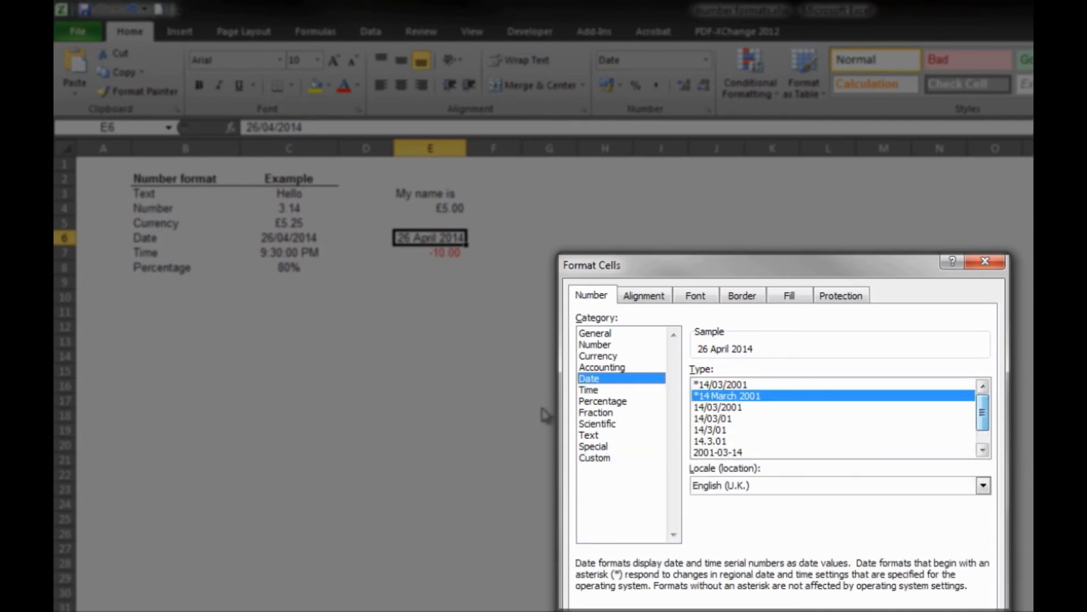
left_click(611, 459)
left_click_drag(850, 381, 544, 378)
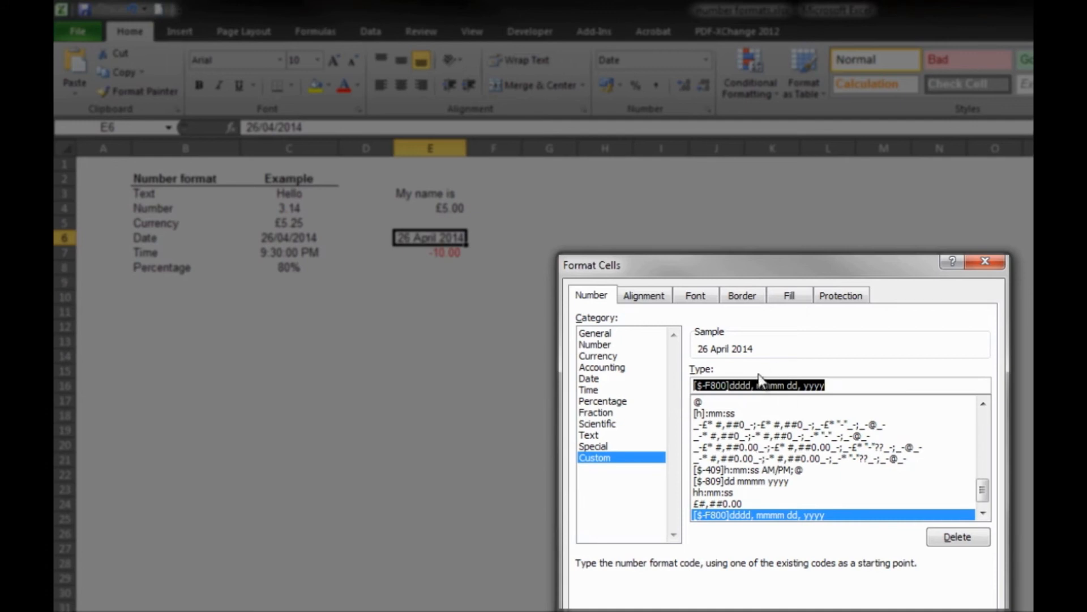
Replace the custom format code for cell E6 with dd-mmm
left_click(739, 386)
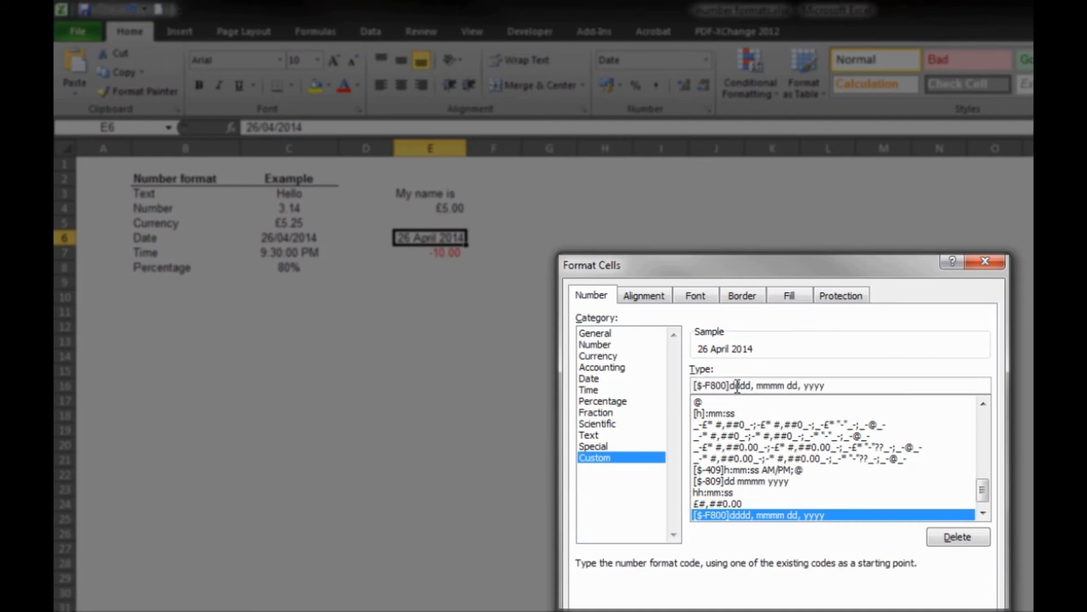
left_click_drag(738, 385, 568, 381)
key("Home")
key("shift+End")
type("dd")
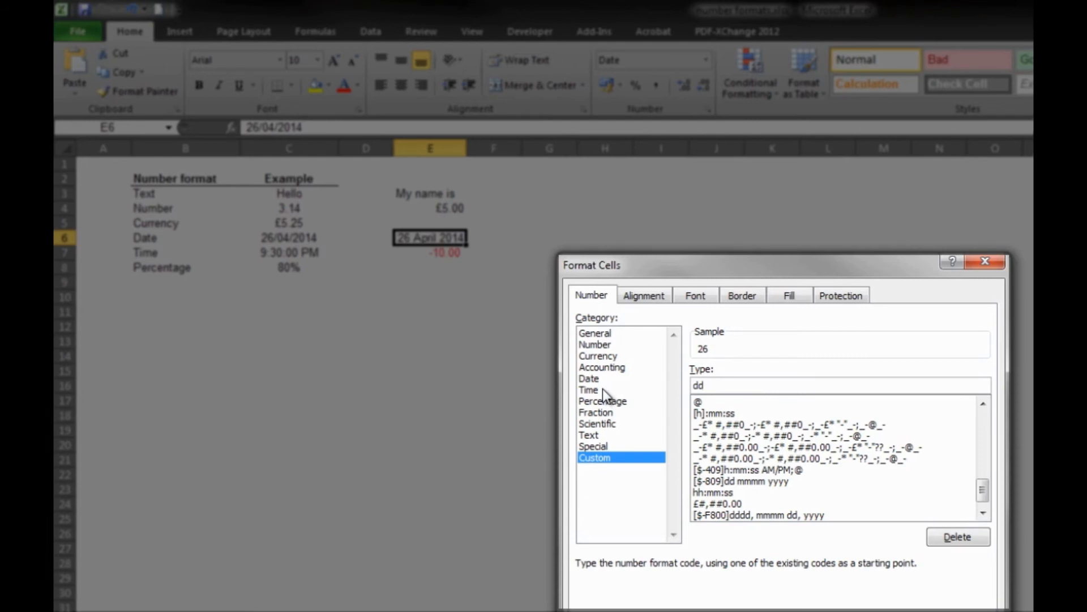
type("-mmm")
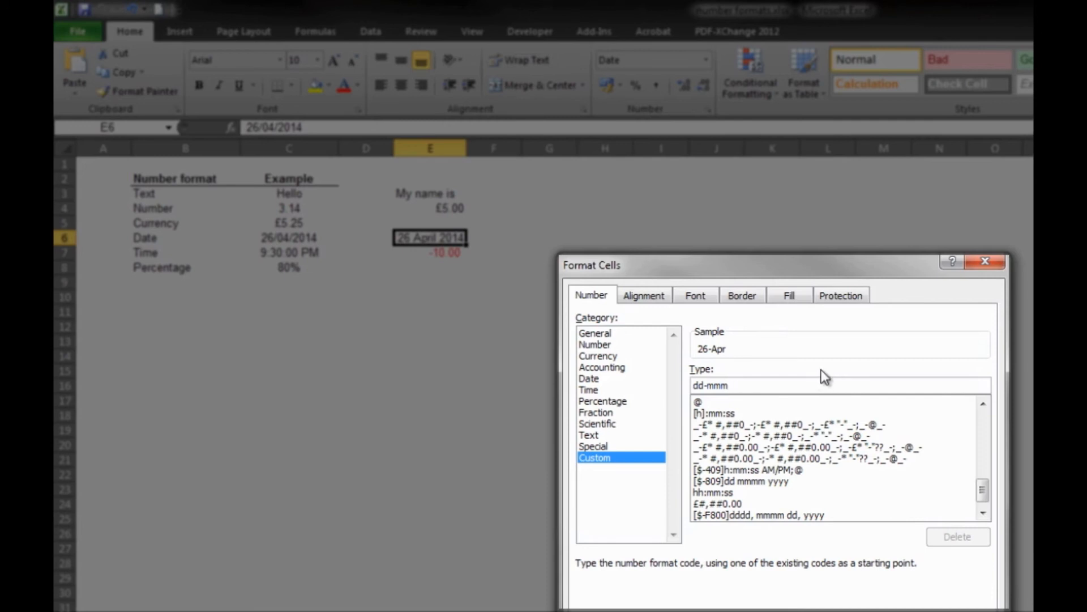
Try the month codes mm and mmmm in cell E6's custom format, returning to mmm
key("BackSpace")
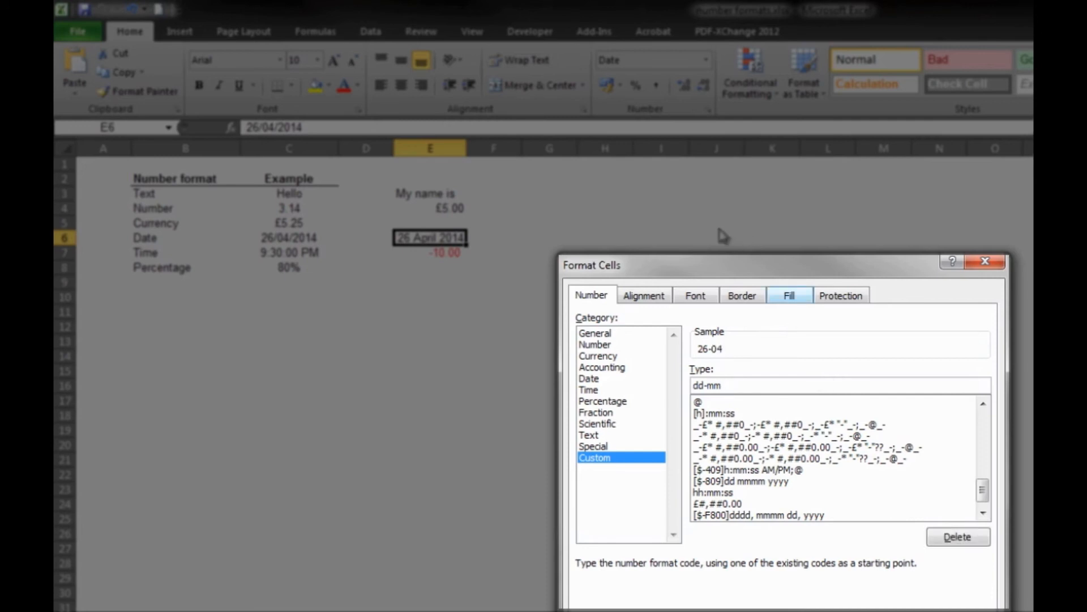
type("mm")
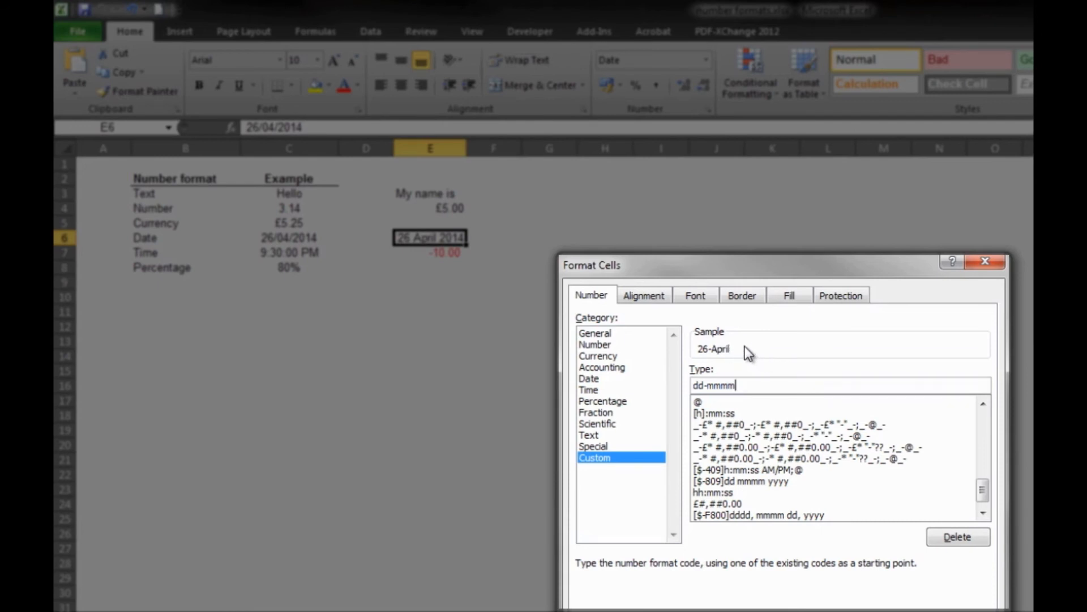
key("BackSpace")
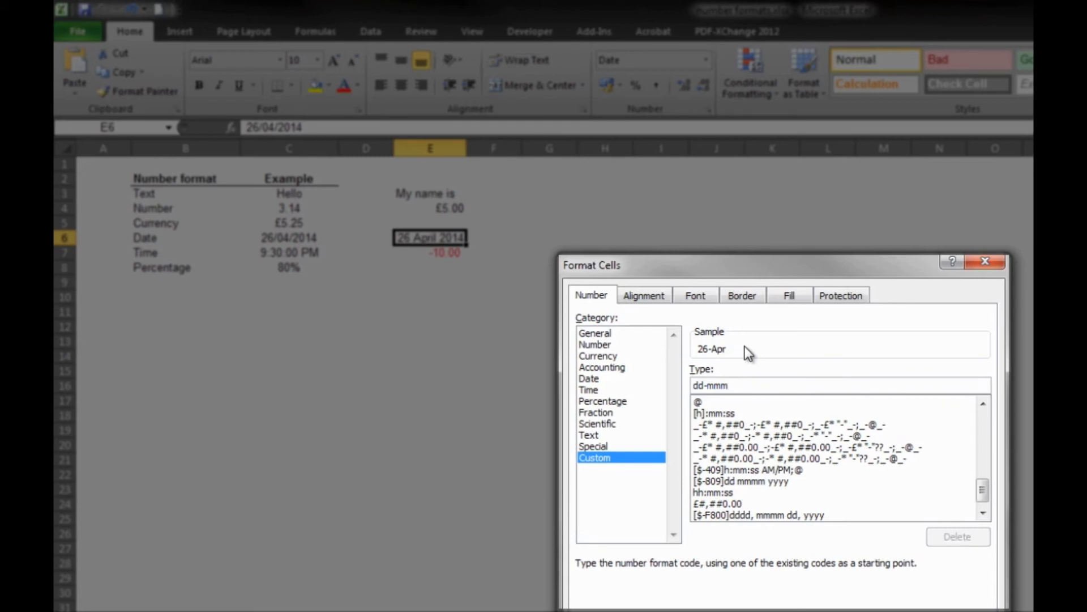
Complete the custom format code as dd-mmm-yy and apply it to cell E6
type("-")
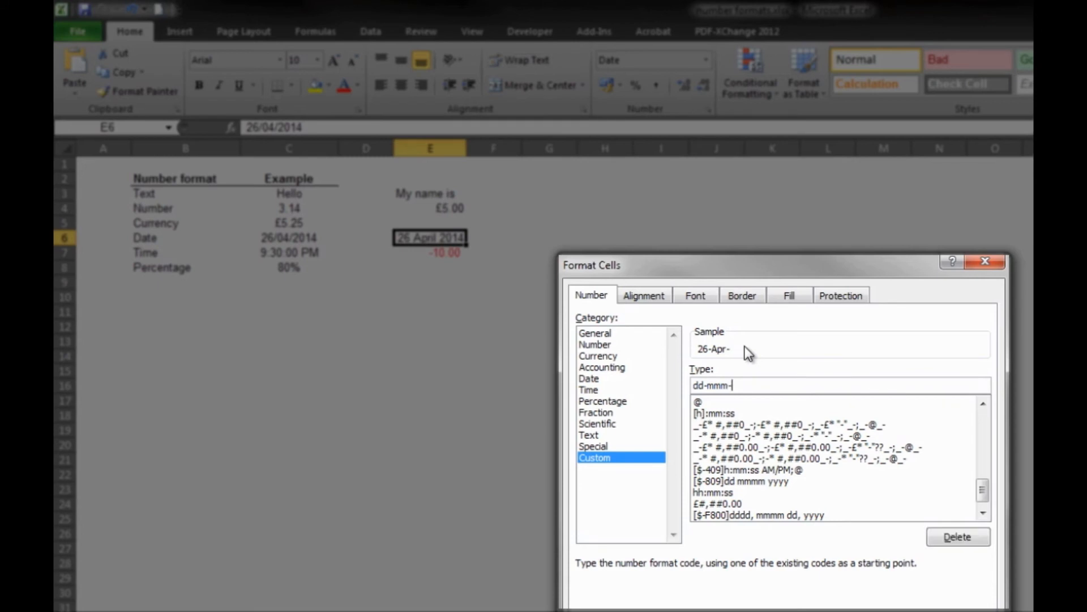
type("yy")
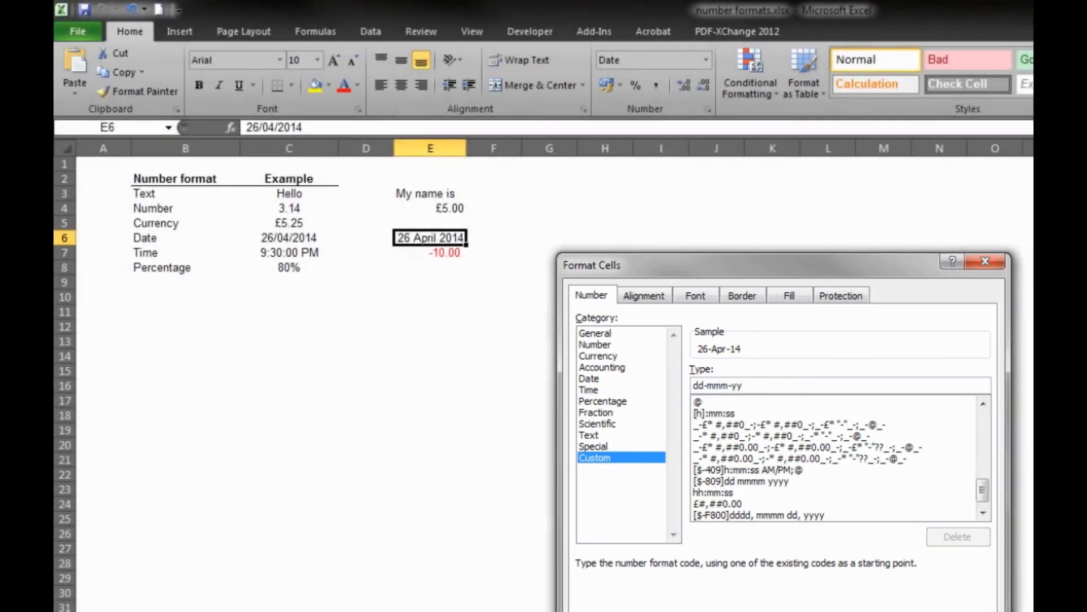
key("Return")
left_click(470, 280)
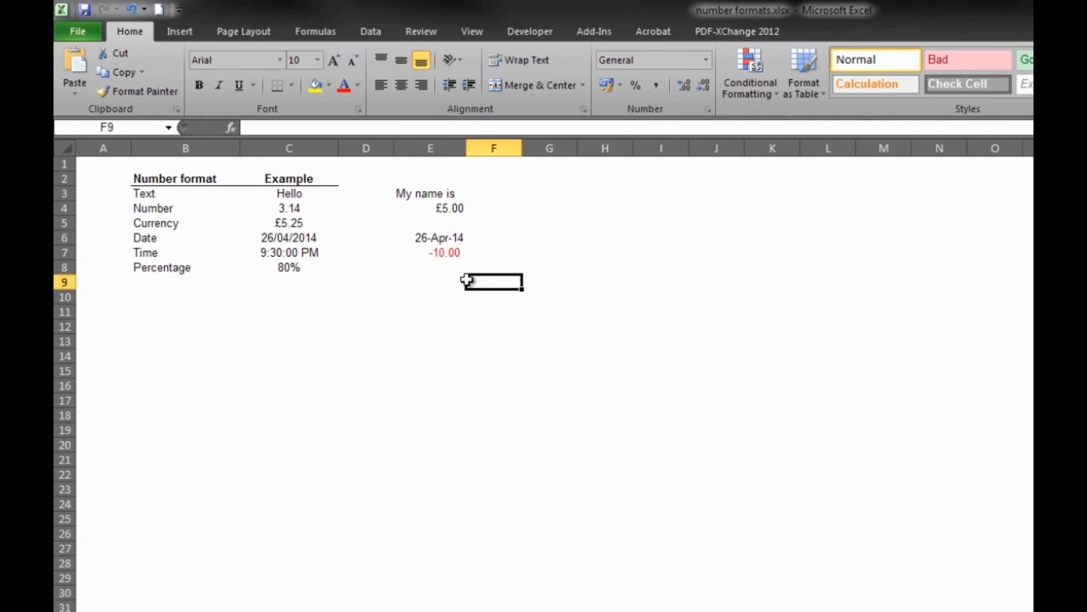
Review the custom format code assigned to cell E6 in Format Cells and close the dialog
left_click(439, 235)
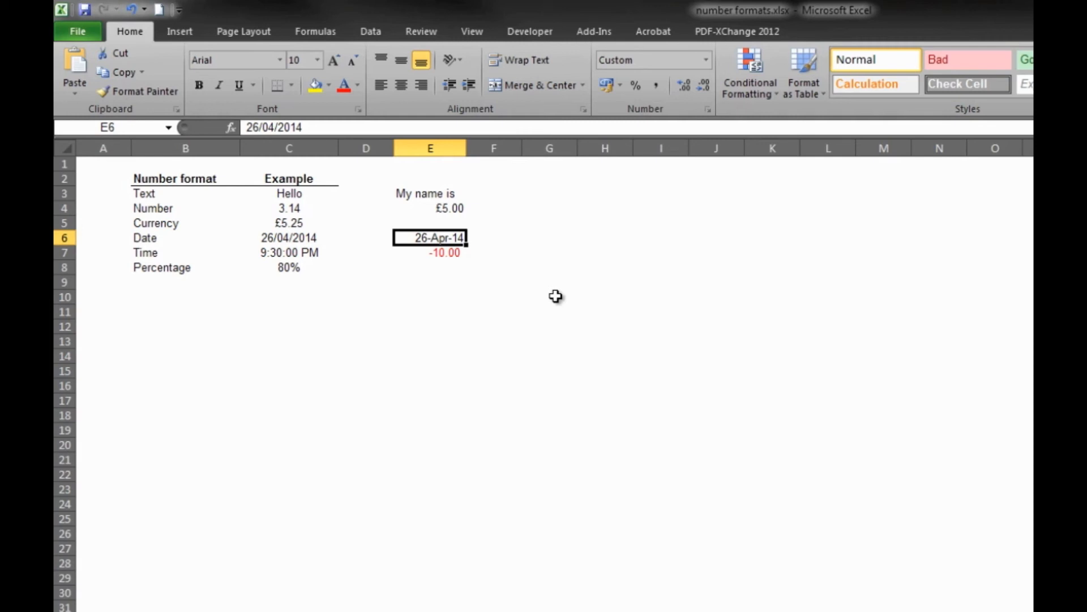
key("ctrl+1")
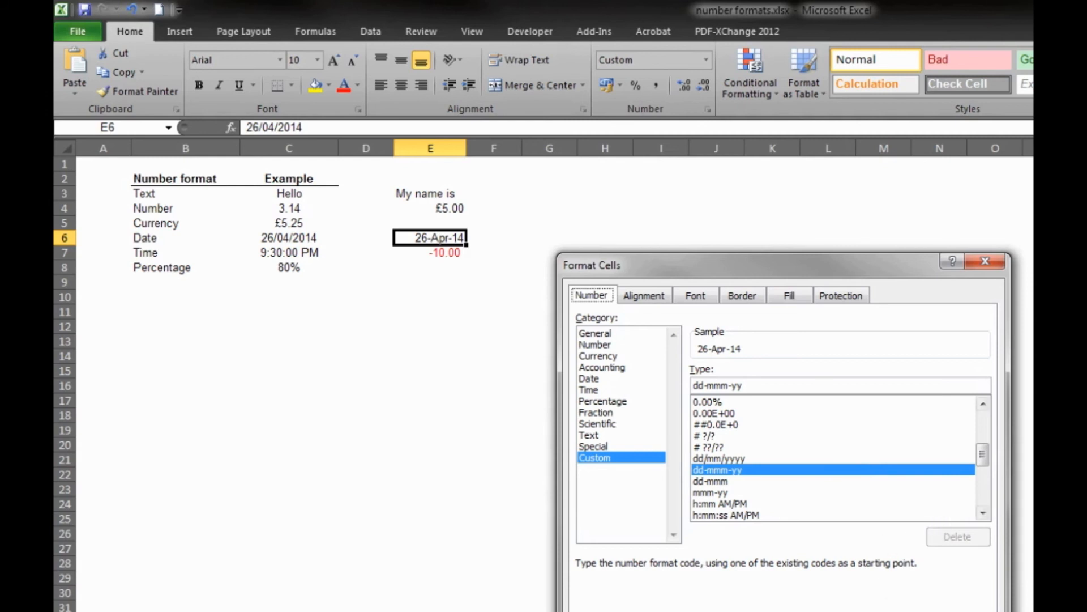
left_click(897, 611)
left_click(494, 326)
left_click(438, 236)
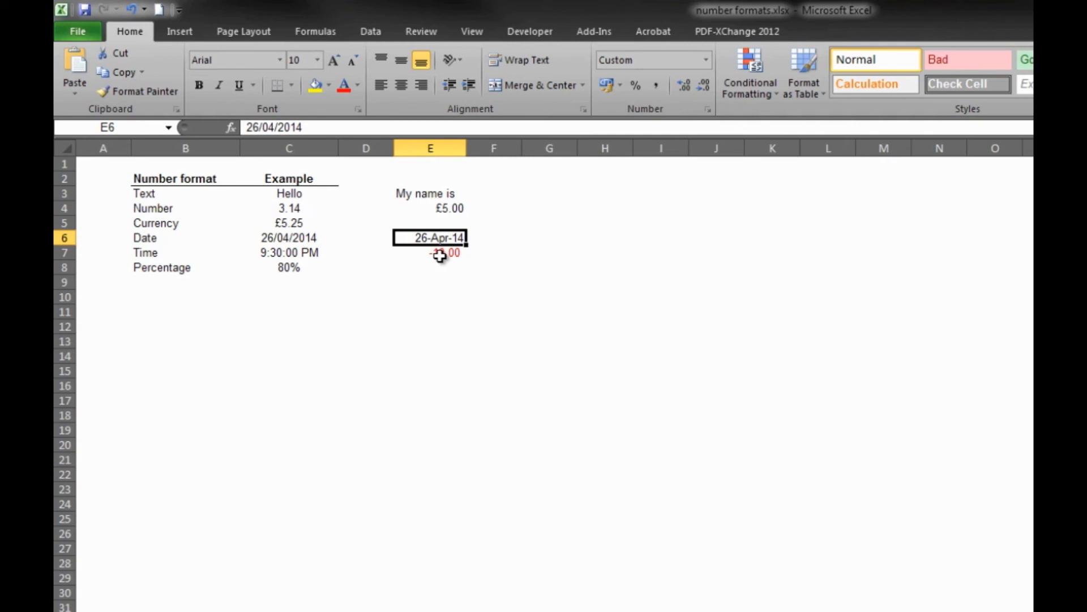
left_click(440, 268)
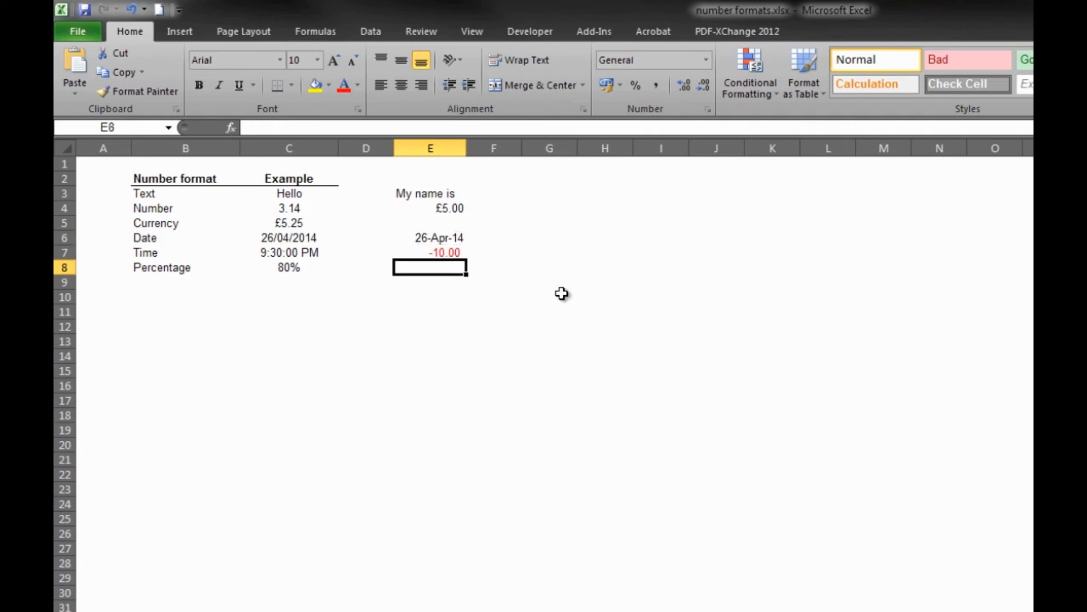
left_click(440, 238)
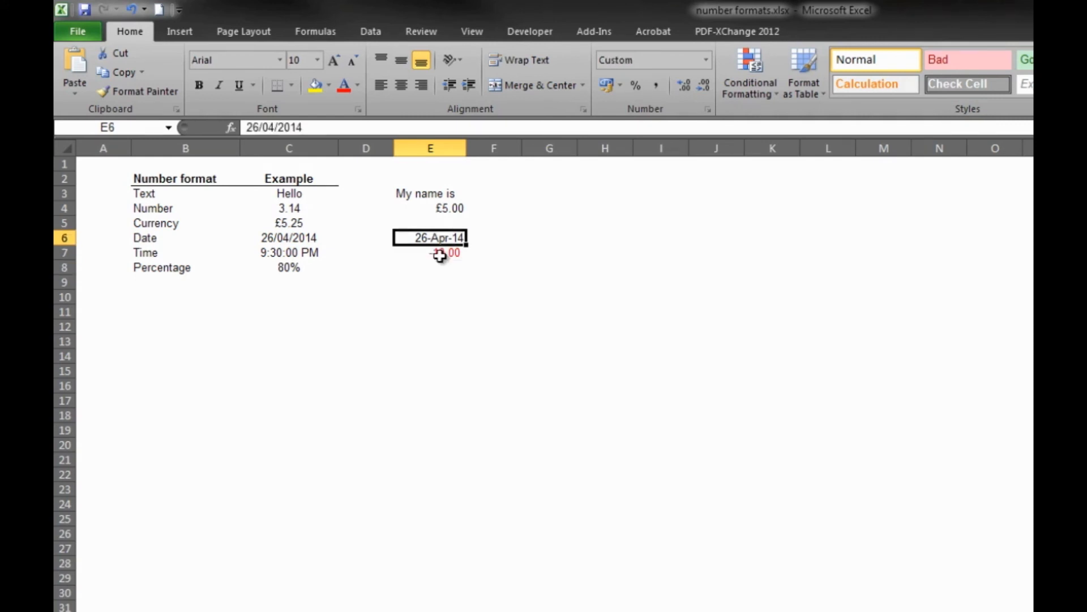
left_click(437, 268)
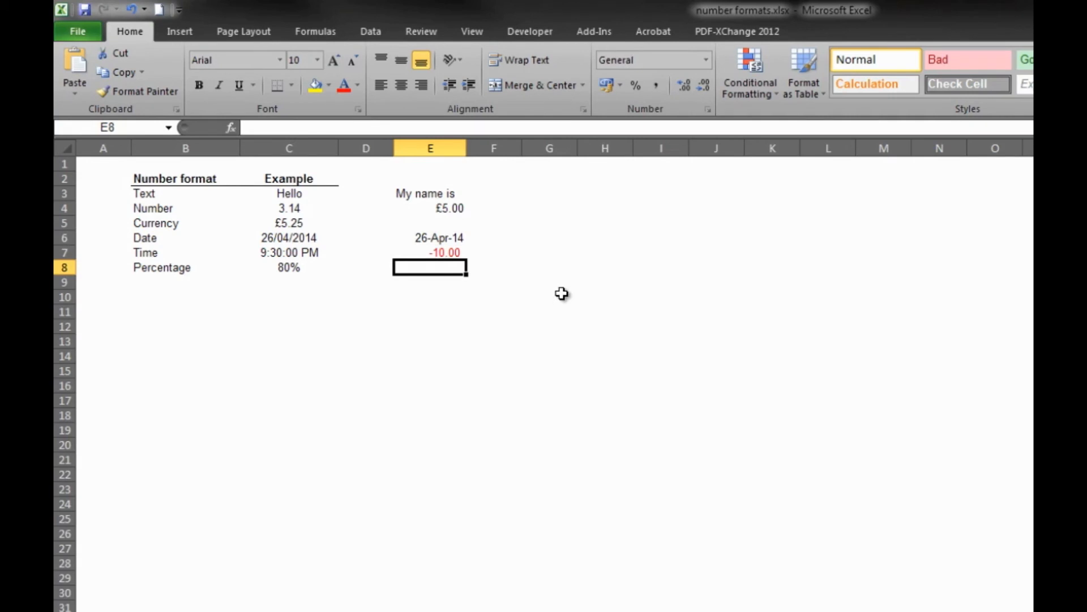
Enter 1 in cell E9 and apply the Number format to it
key("Return")
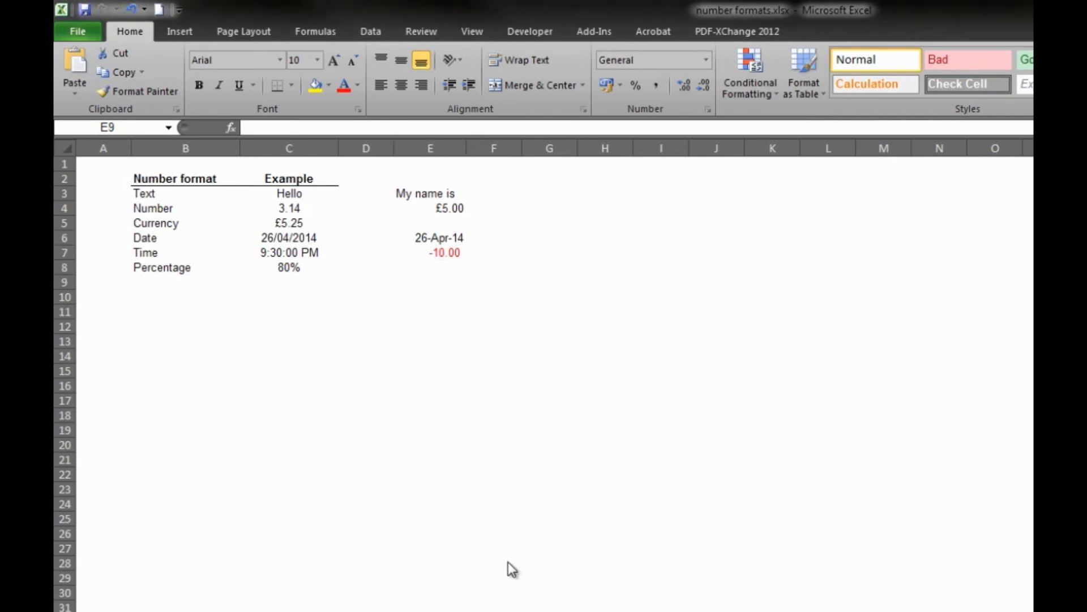
left_click(407, 316)
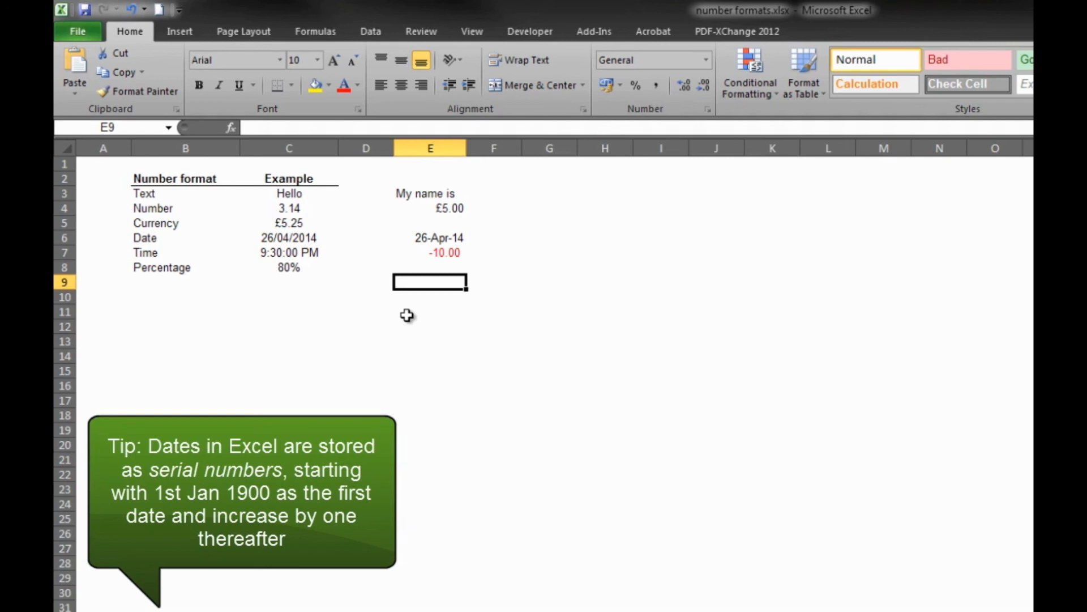
type("1")
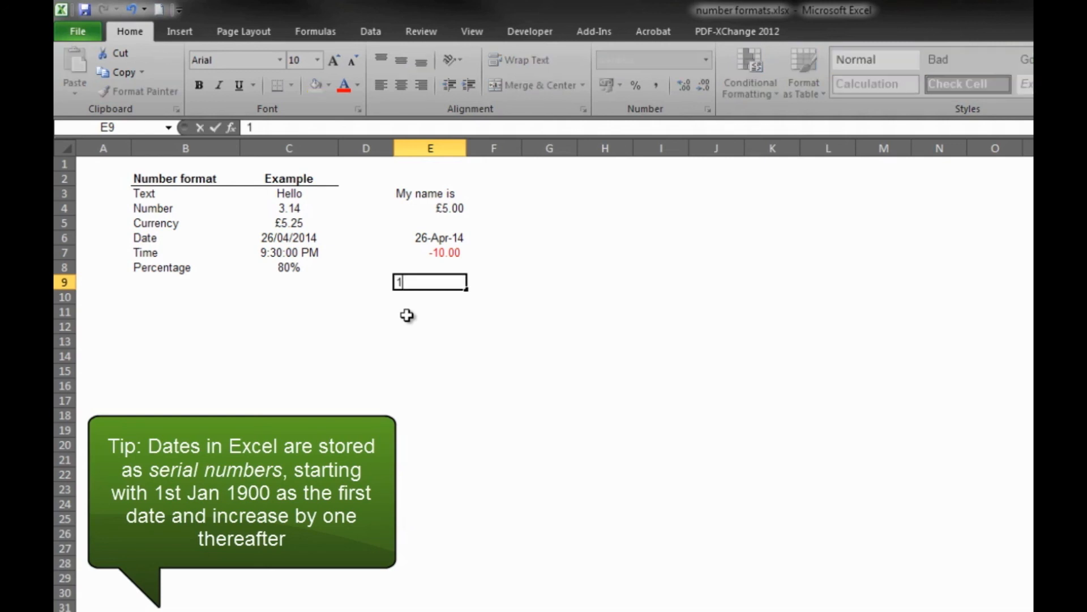
key("ctrl+Return")
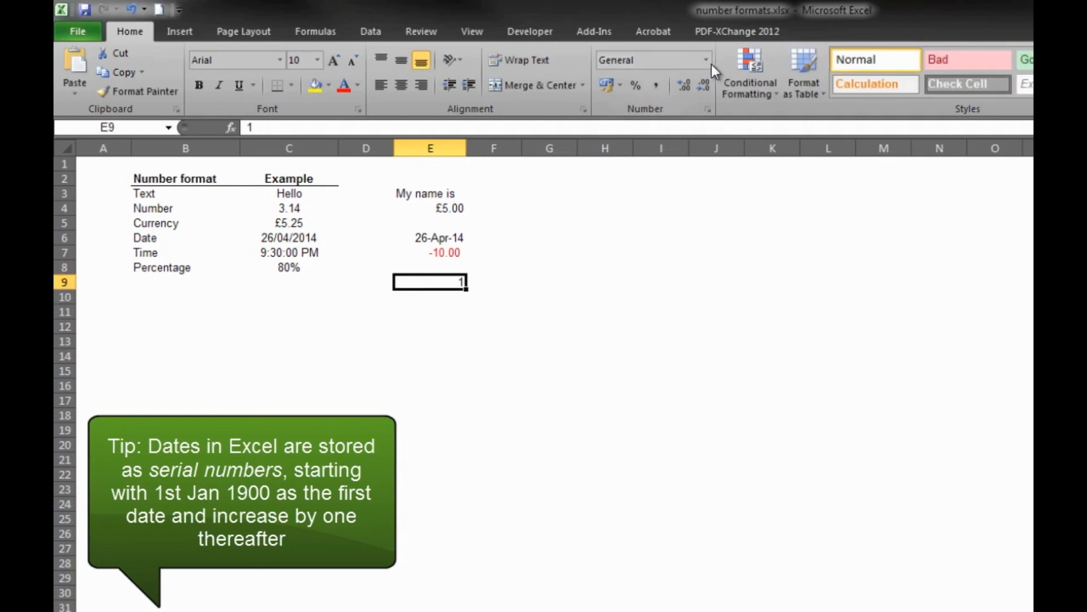
left_click(706, 60)
left_click(663, 114)
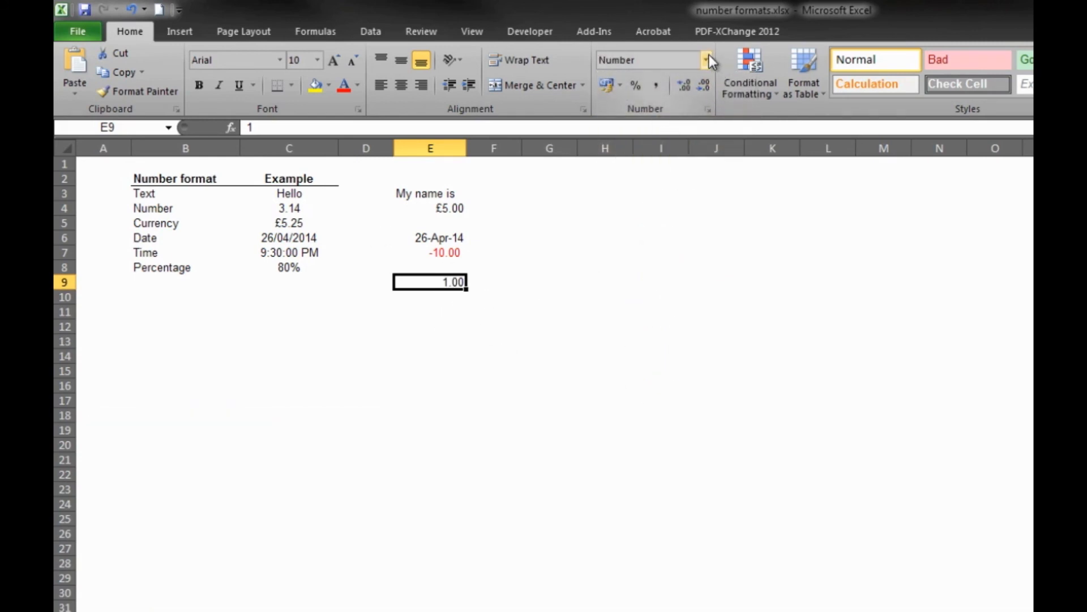
Format cell E9 with the *14/03/2001 date type, keeping the English (U.K.) locale
left_click(708, 109)
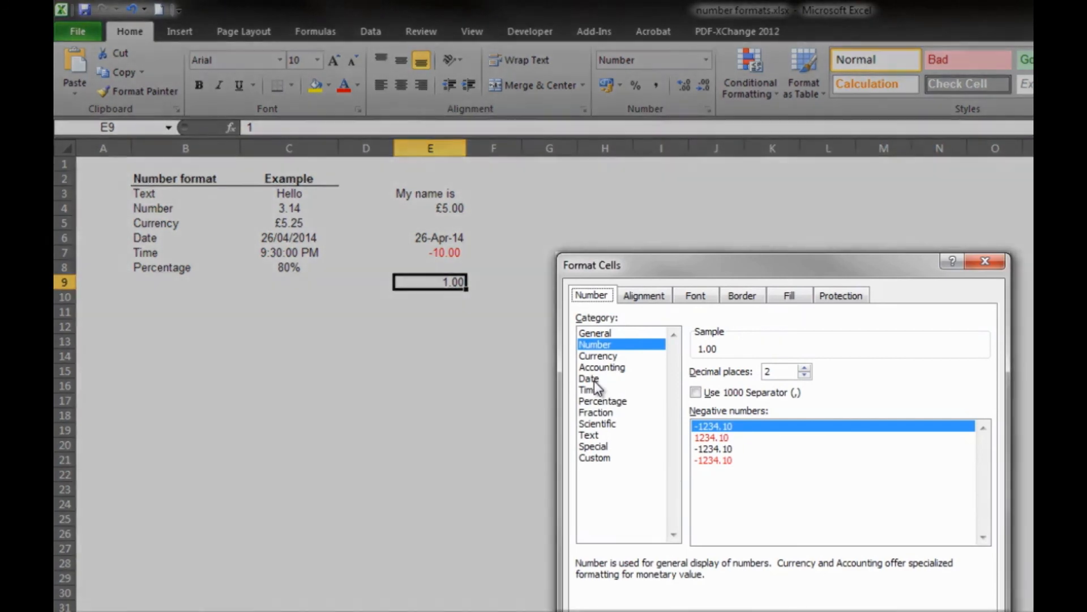
left_click(592, 378)
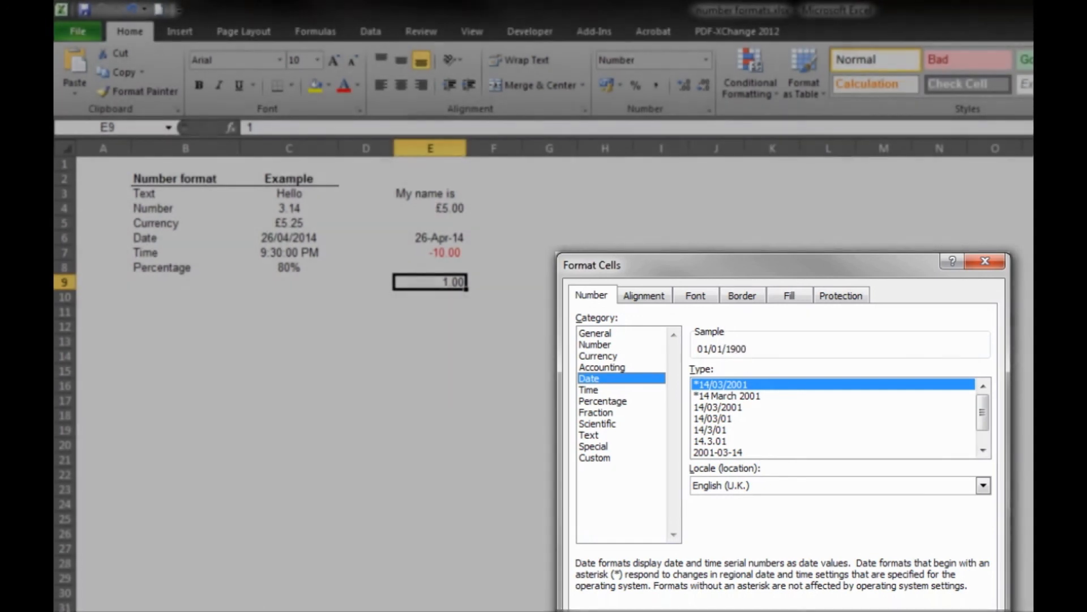
key("Return")
left_click(486, 330)
left_click(447, 295)
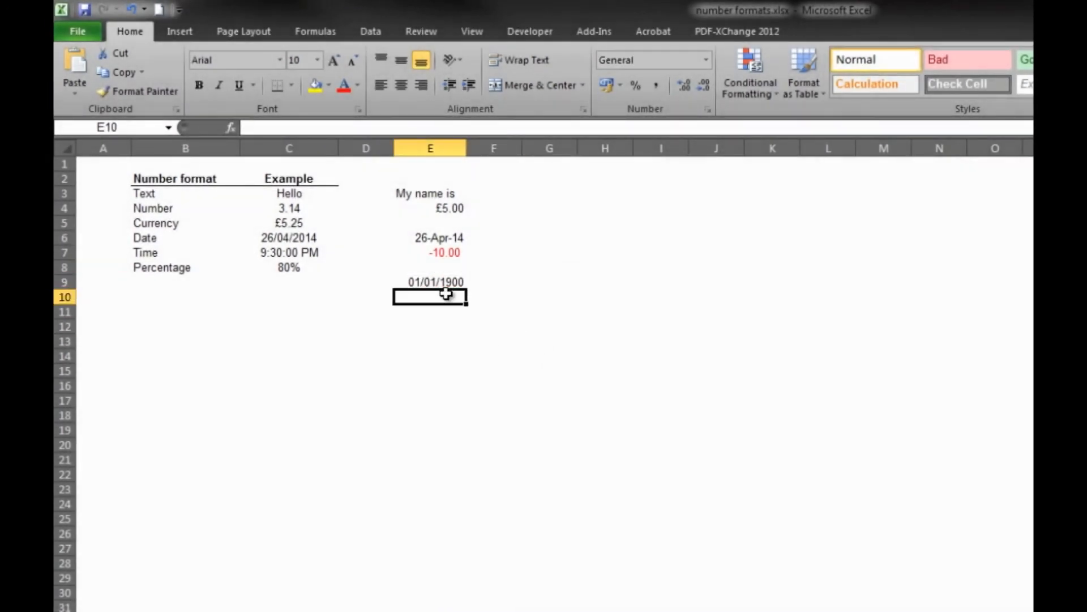
left_click(456, 286)
left_click(485, 283)
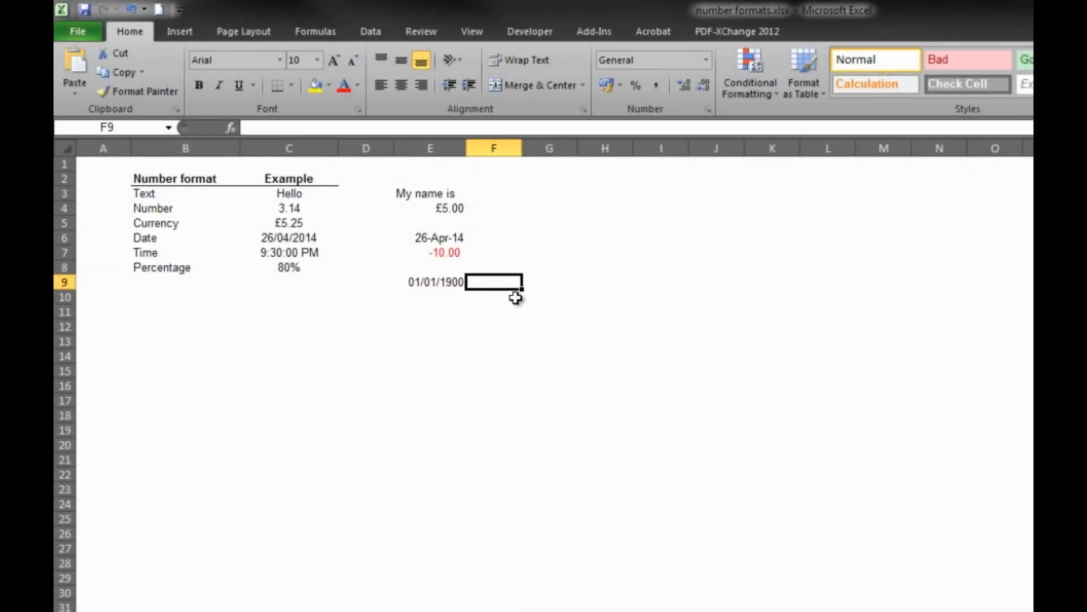
key("Left")
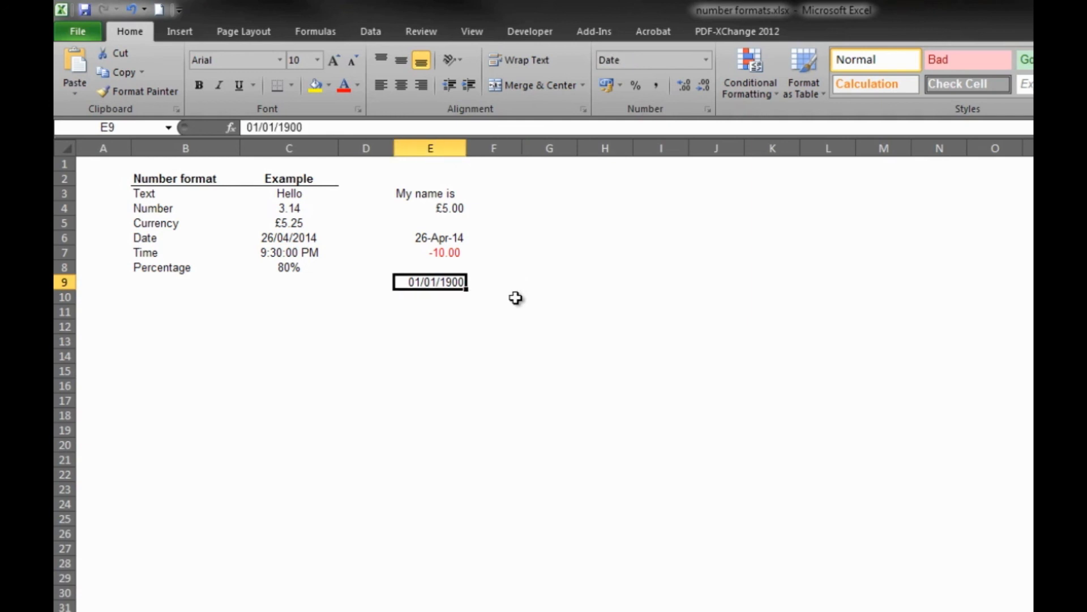
Enter the formula =E9+1 in cell E10 to add one day to the date in E9
key("Down")
type("=")
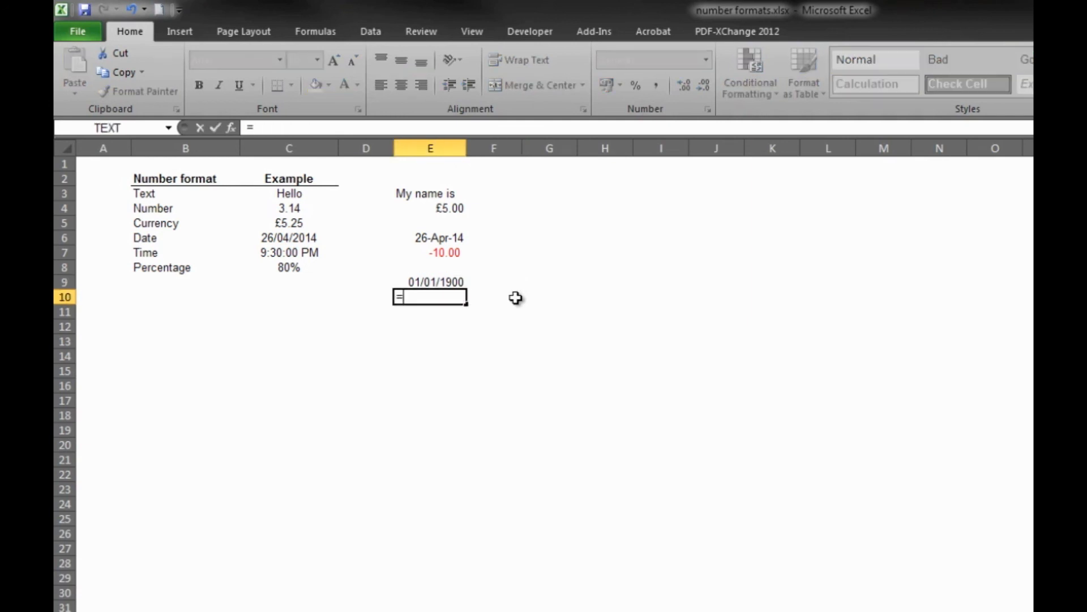
key("Up")
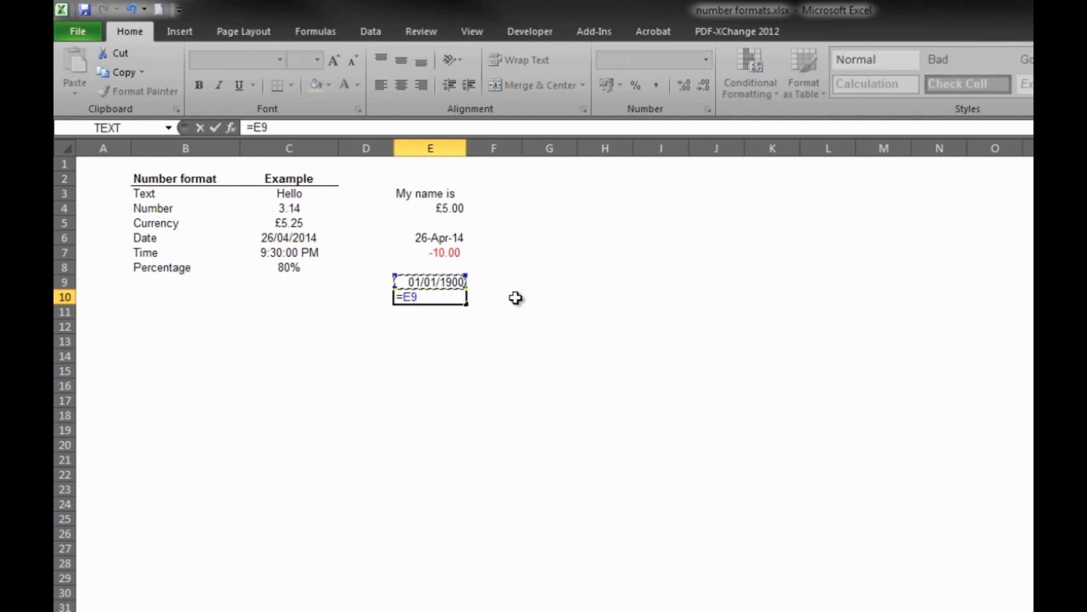
type("+1")
key("Return")
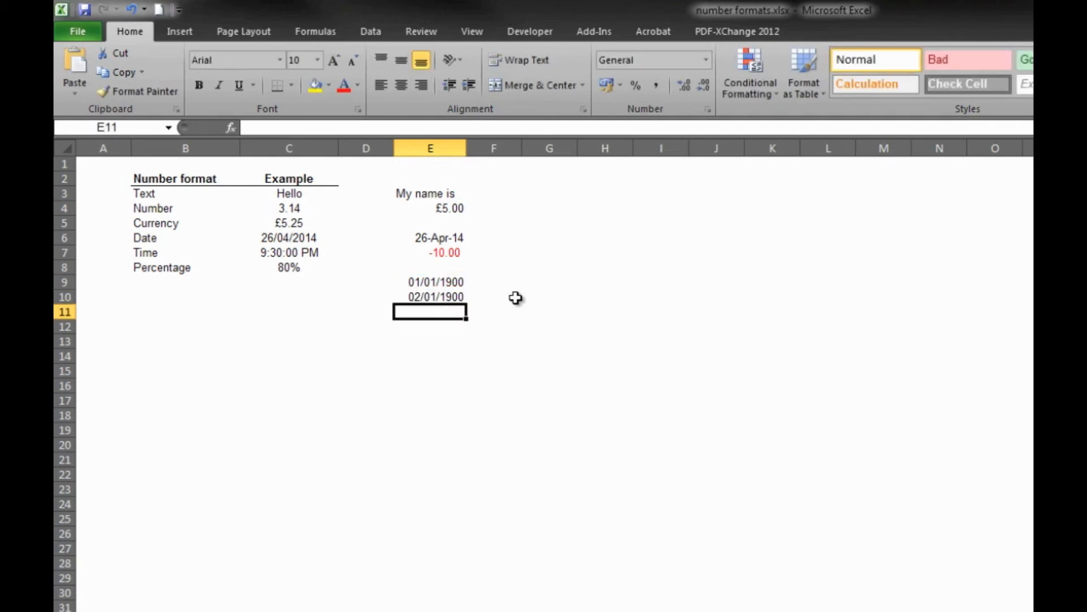
Clear the contents of cells E10 and E9
left_click(460, 297)
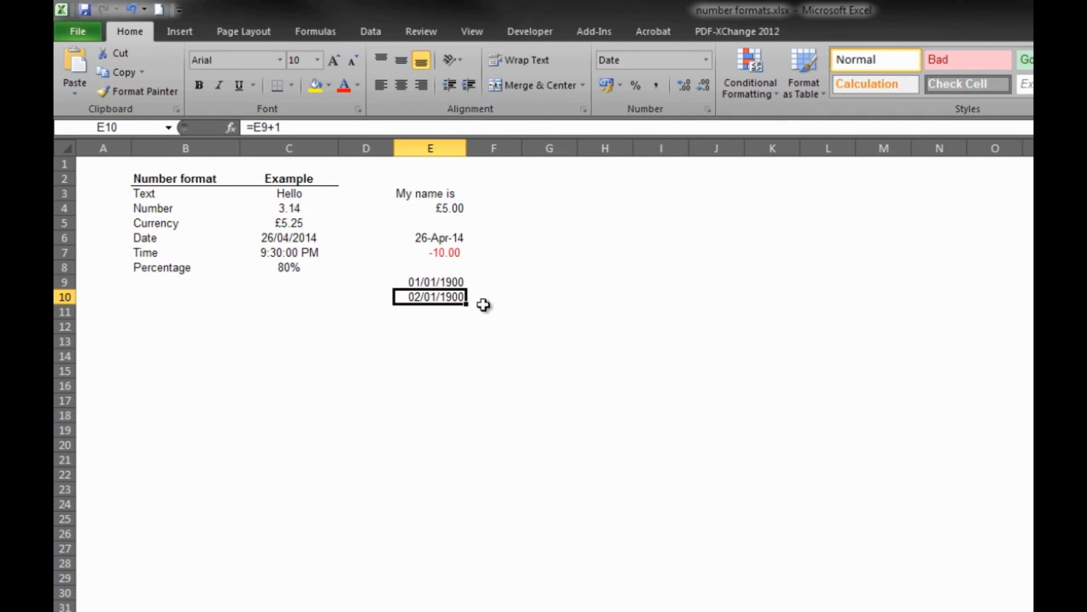
key("Delete")
key("Up")
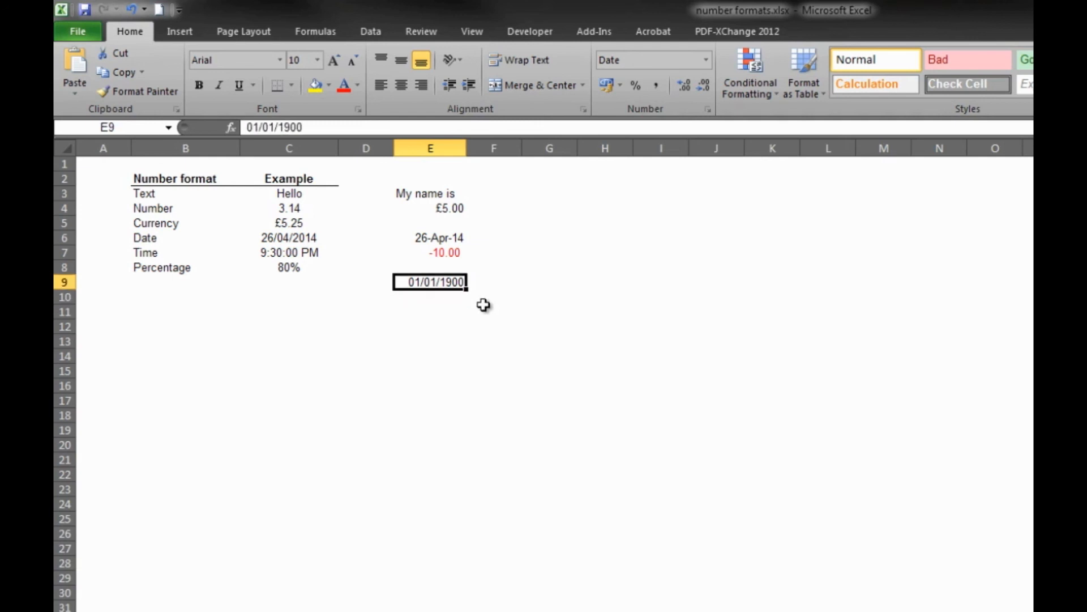
key("Delete")
Copy the date in cell E6 into cell E10 and clear the copy selection
left_click(449, 242)
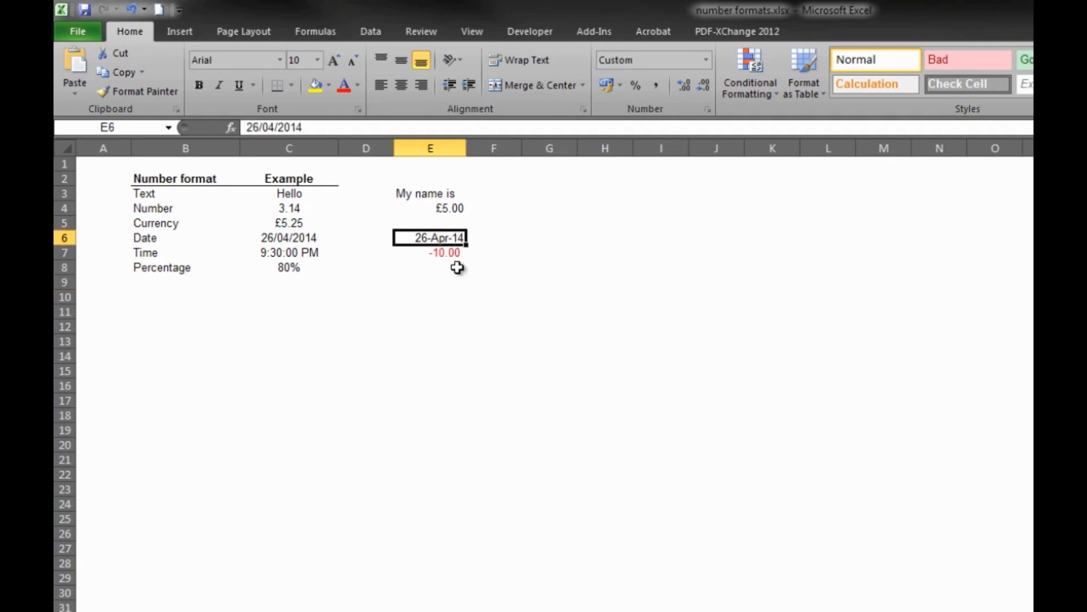
key("ctrl+c")
left_click(453, 266)
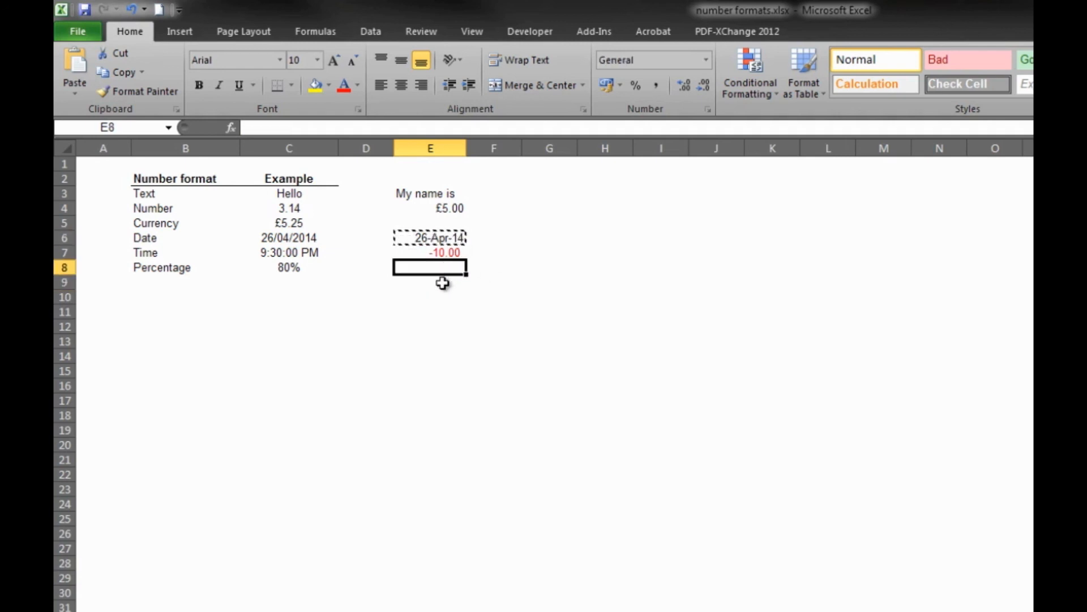
left_click(444, 294)
key("ctrl+v")
key("Escape")
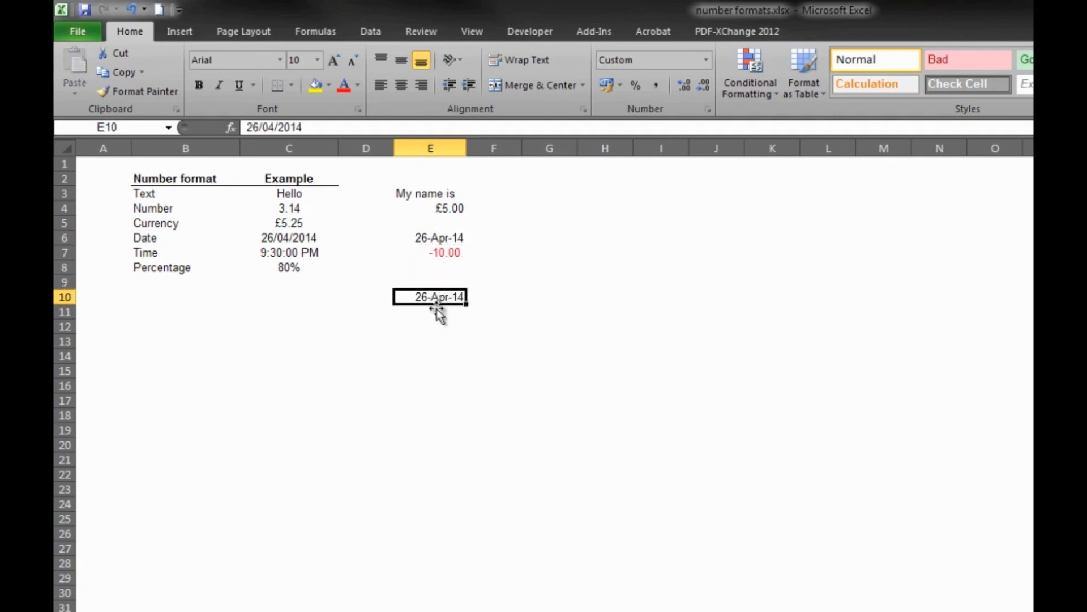
Apply the Number format to the copied date in cell E10 to reveal its serial number
left_click(708, 59)
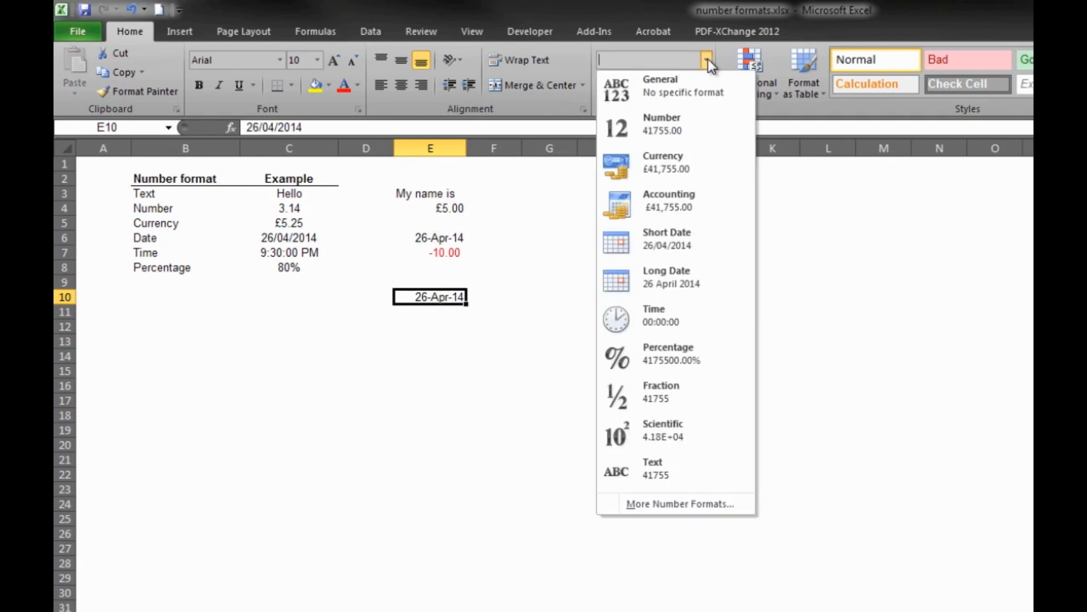
left_click(689, 126)
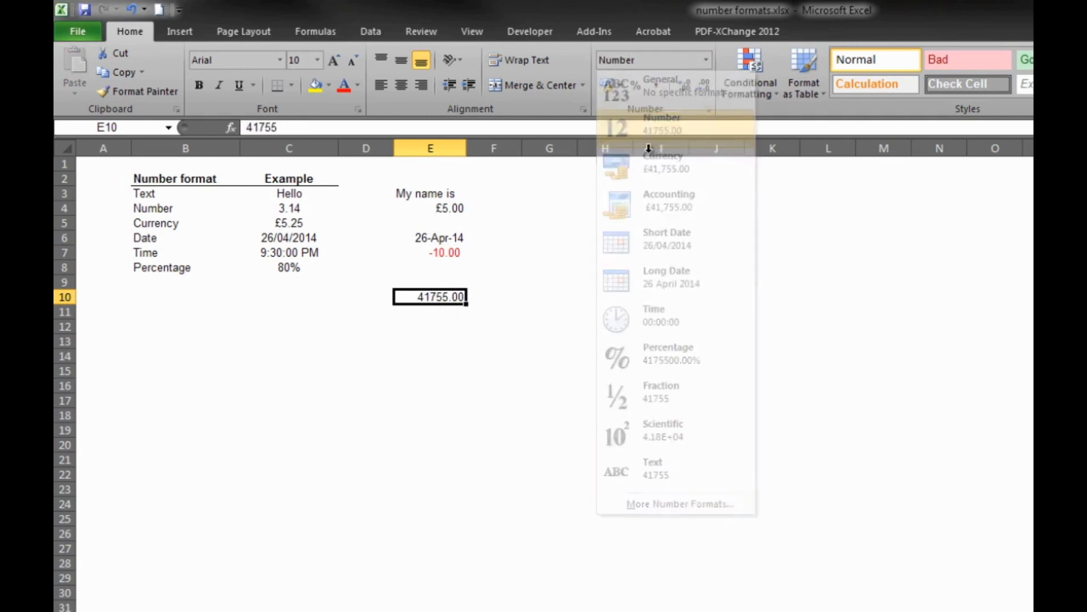
left_click(485, 359)
left_click(448, 298)
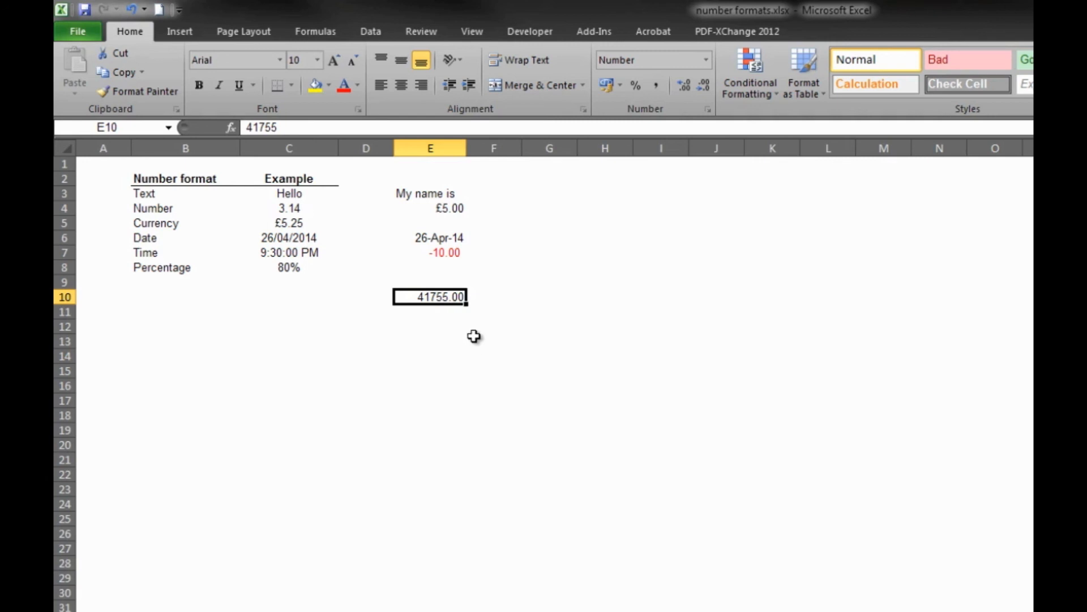
key("Up")
key("Up")
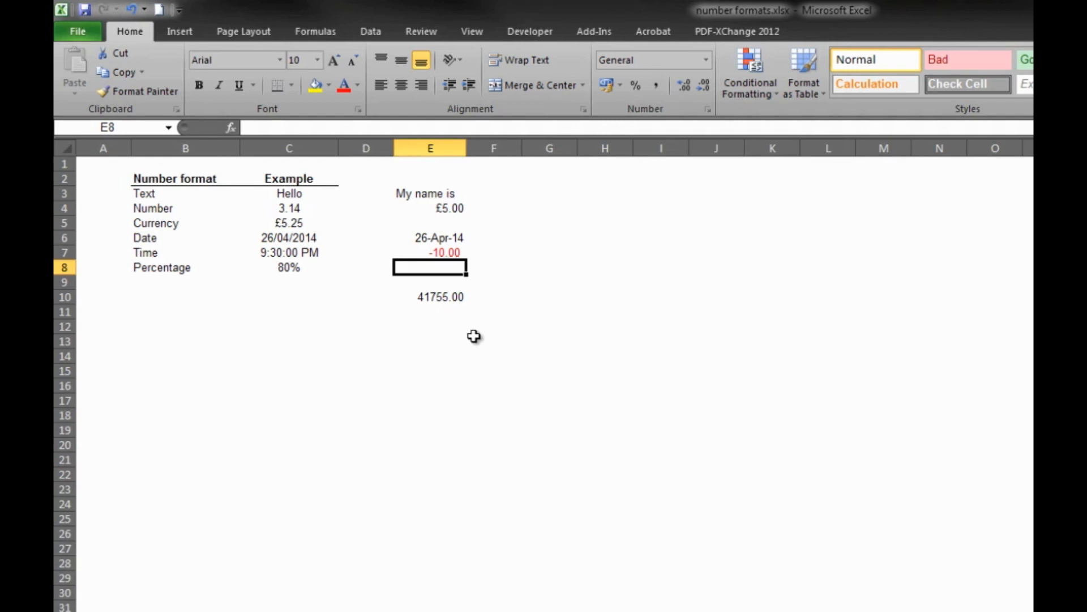
key("Down")
key("Down")
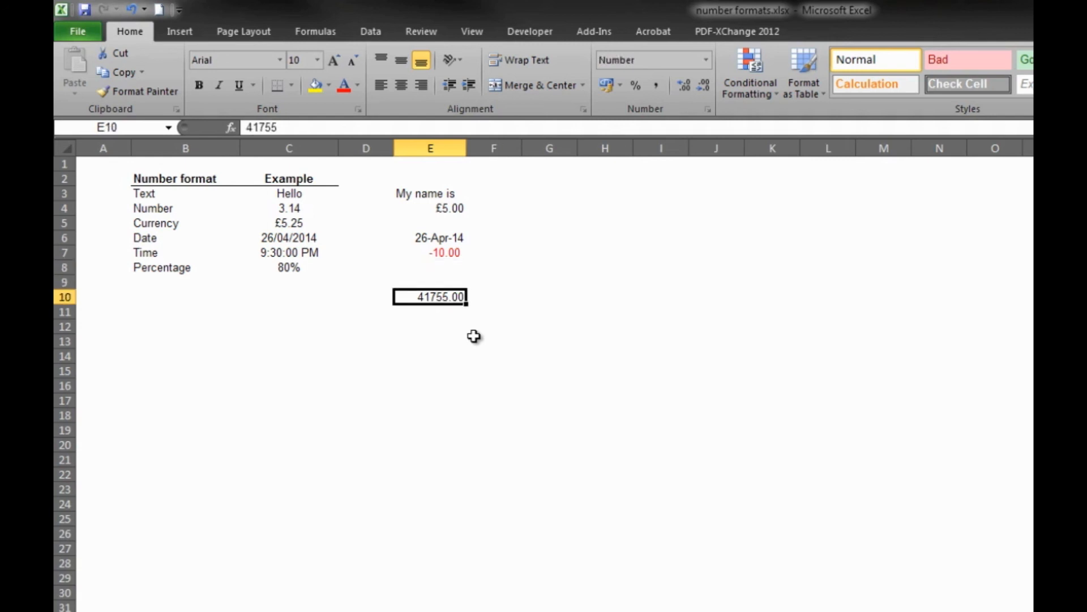
Apply the Long Date format to cell E10
left_click(706, 60)
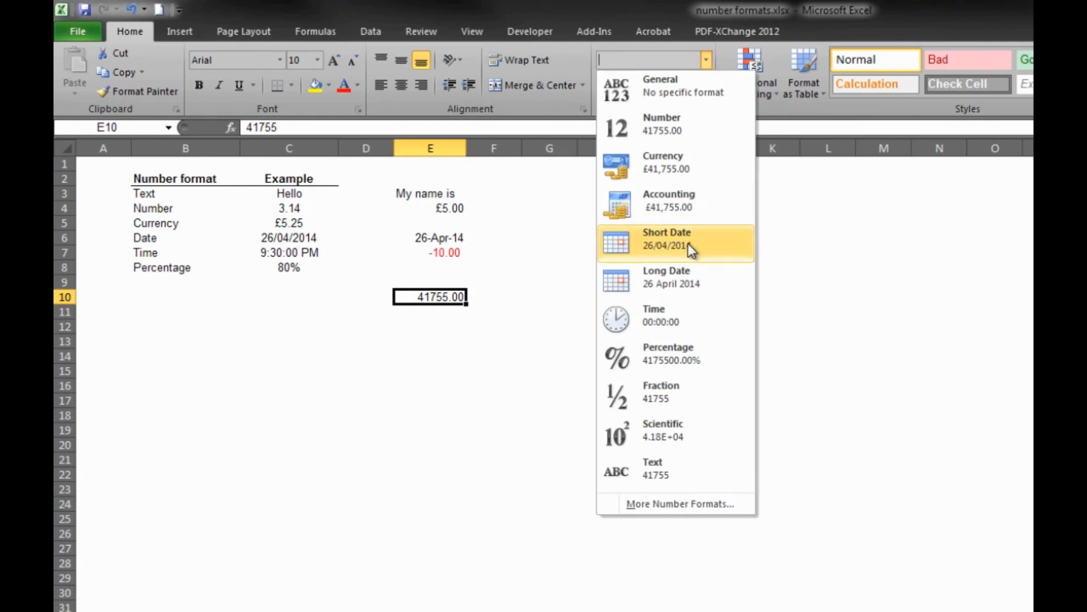
left_click(691, 280)
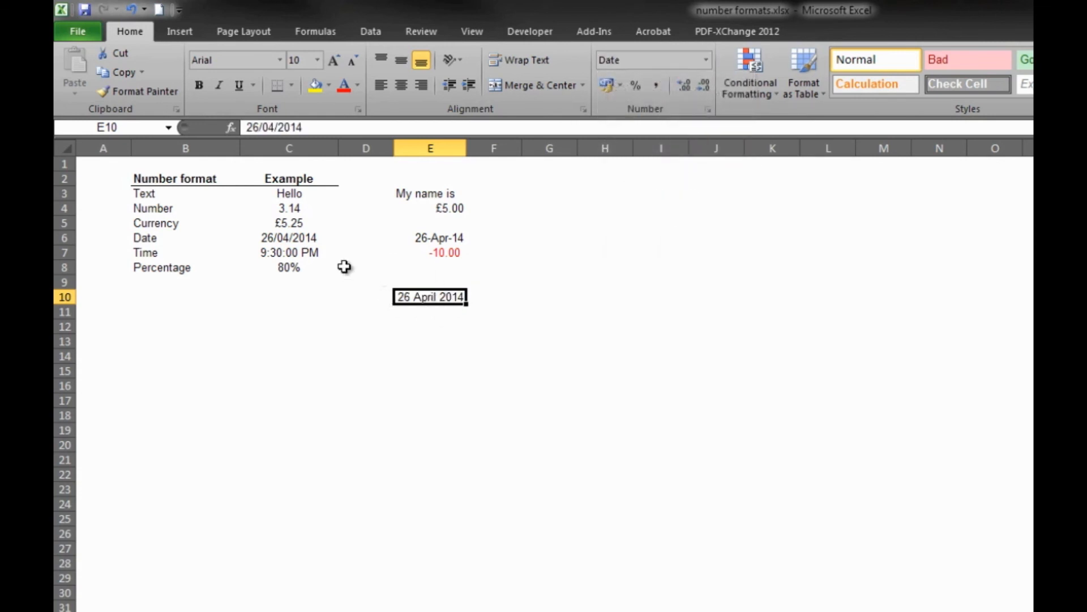